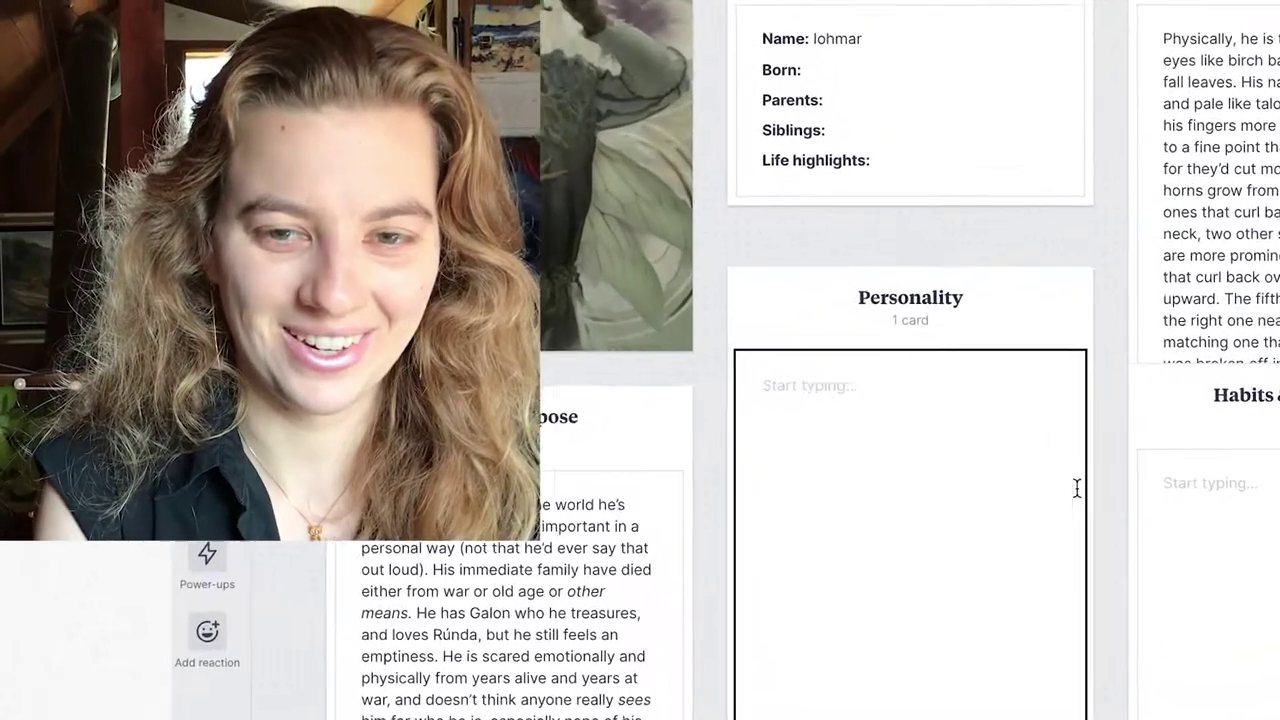
- Begin the Personality card's text with "Gru"
text(Gru)
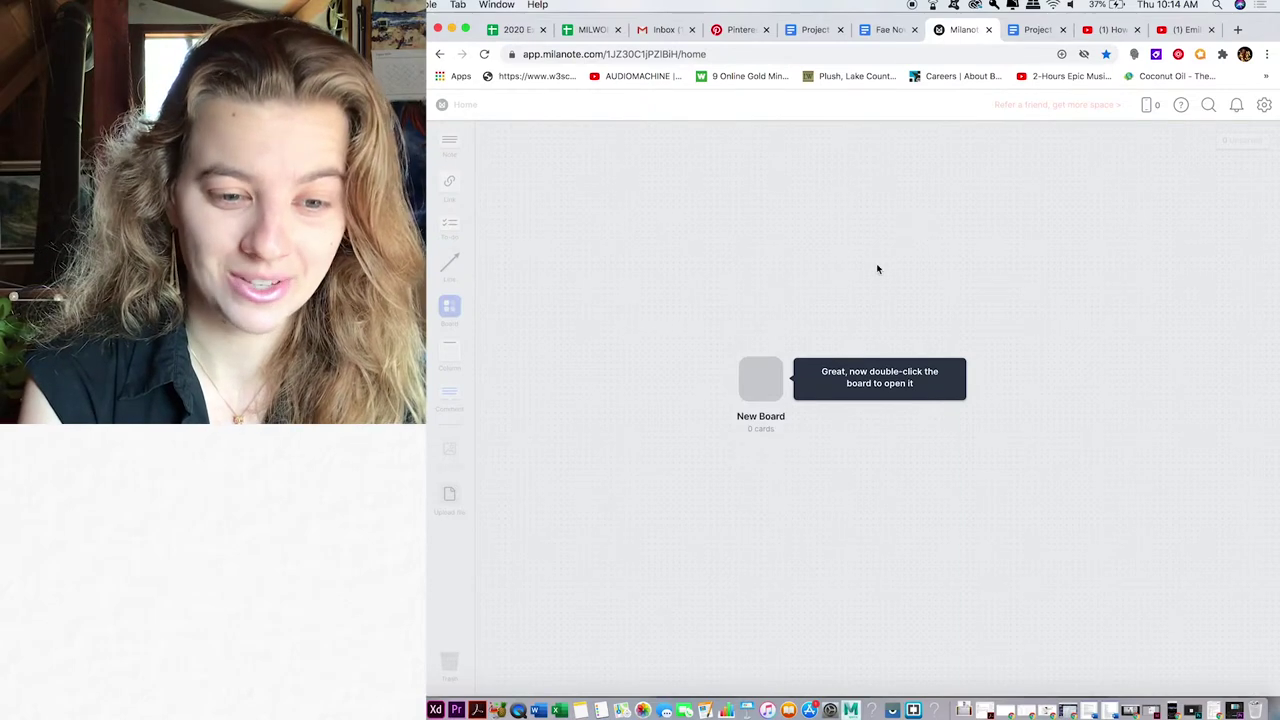
- Open the new board and bring up the Writing category of its templates
double_click(767, 423)
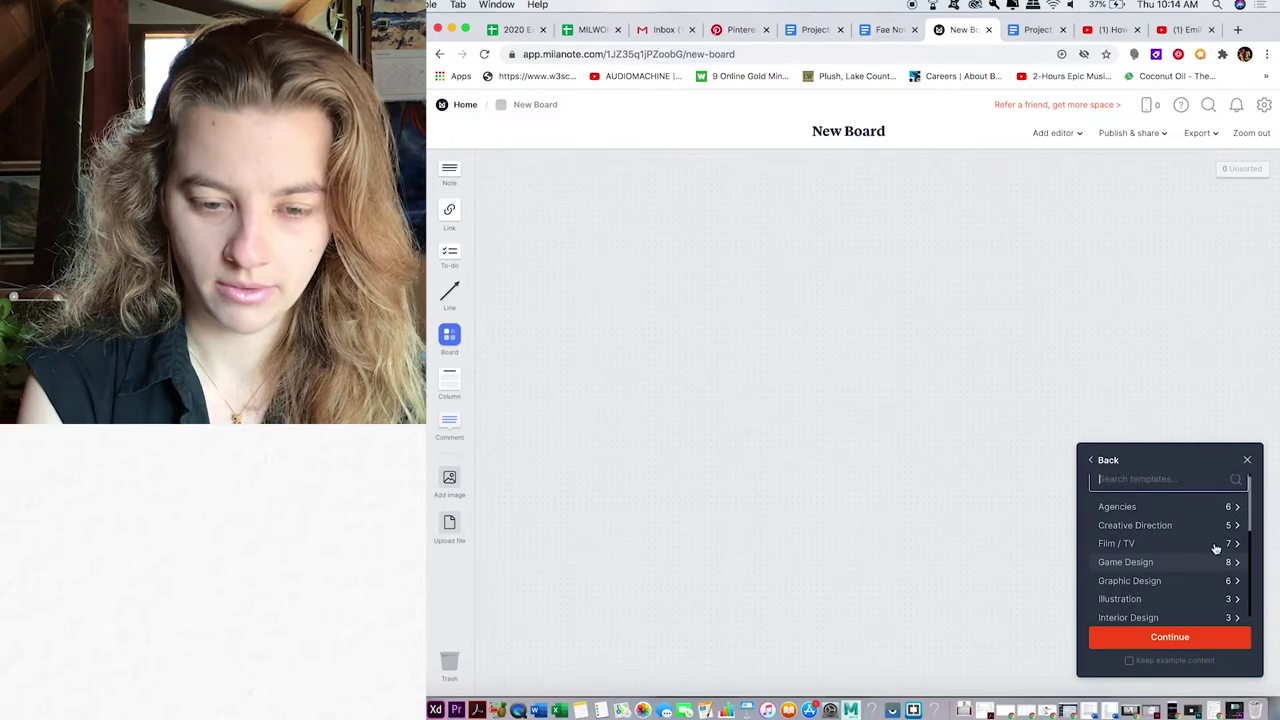
scroll(1205, 520, down, 6)
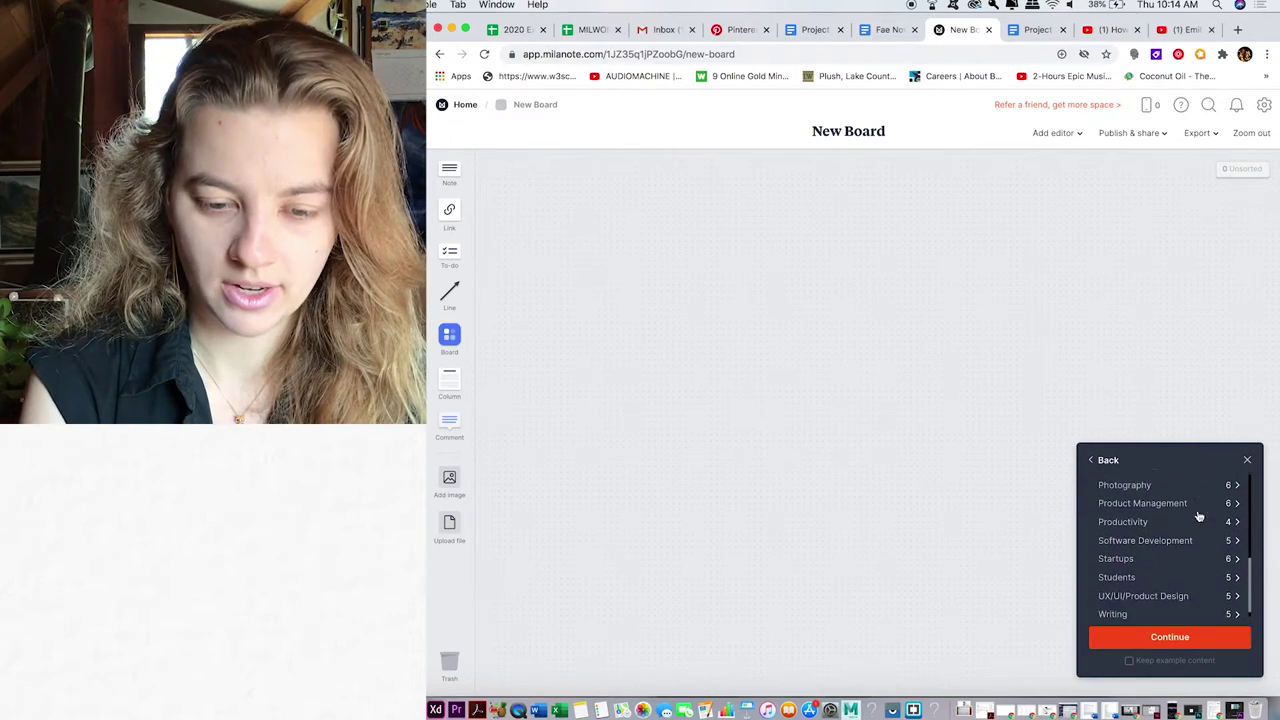
click(1163, 605)
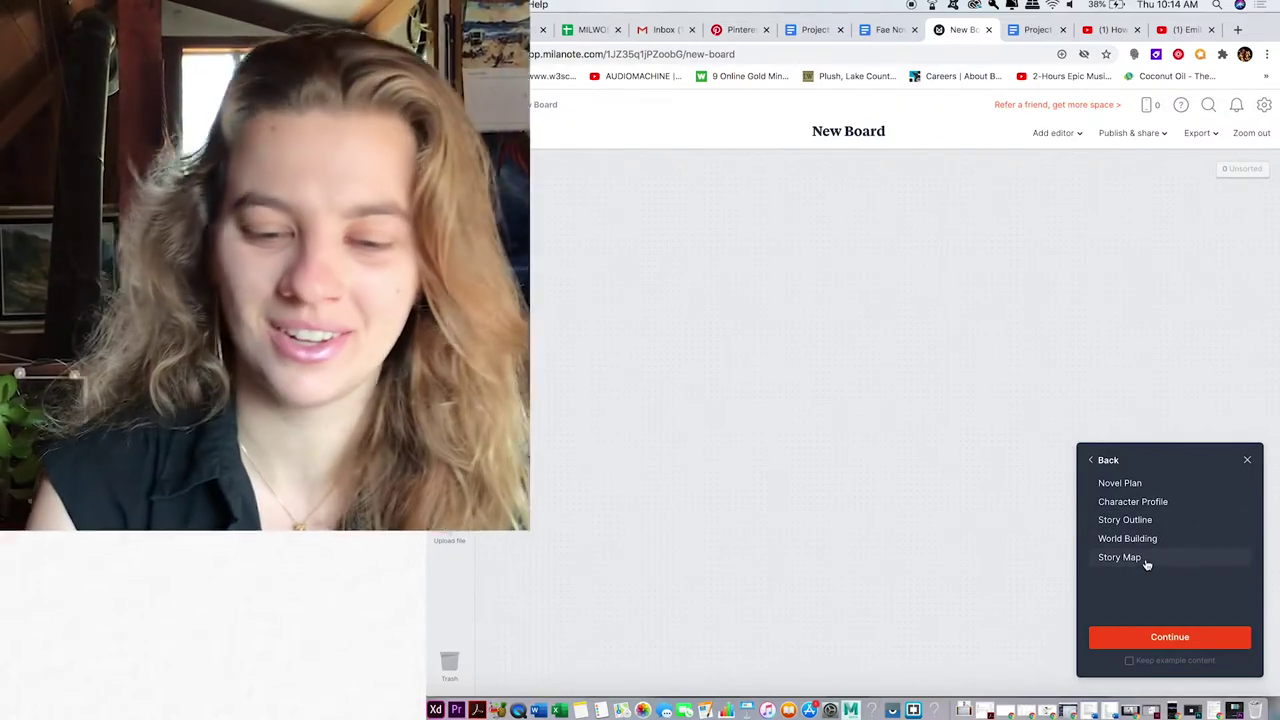
- Preview the Story Outline, World Building and Story Map templates, and select the Novel Plan template
click(1149, 521)
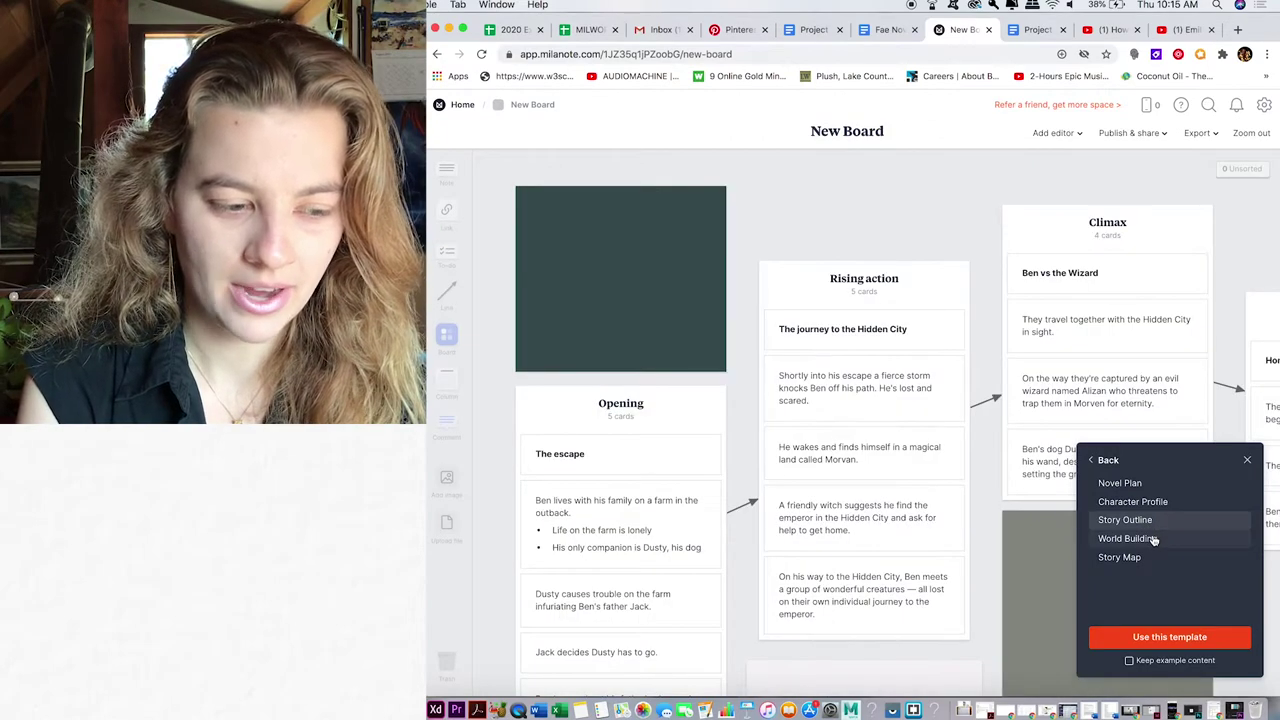
click(1153, 540)
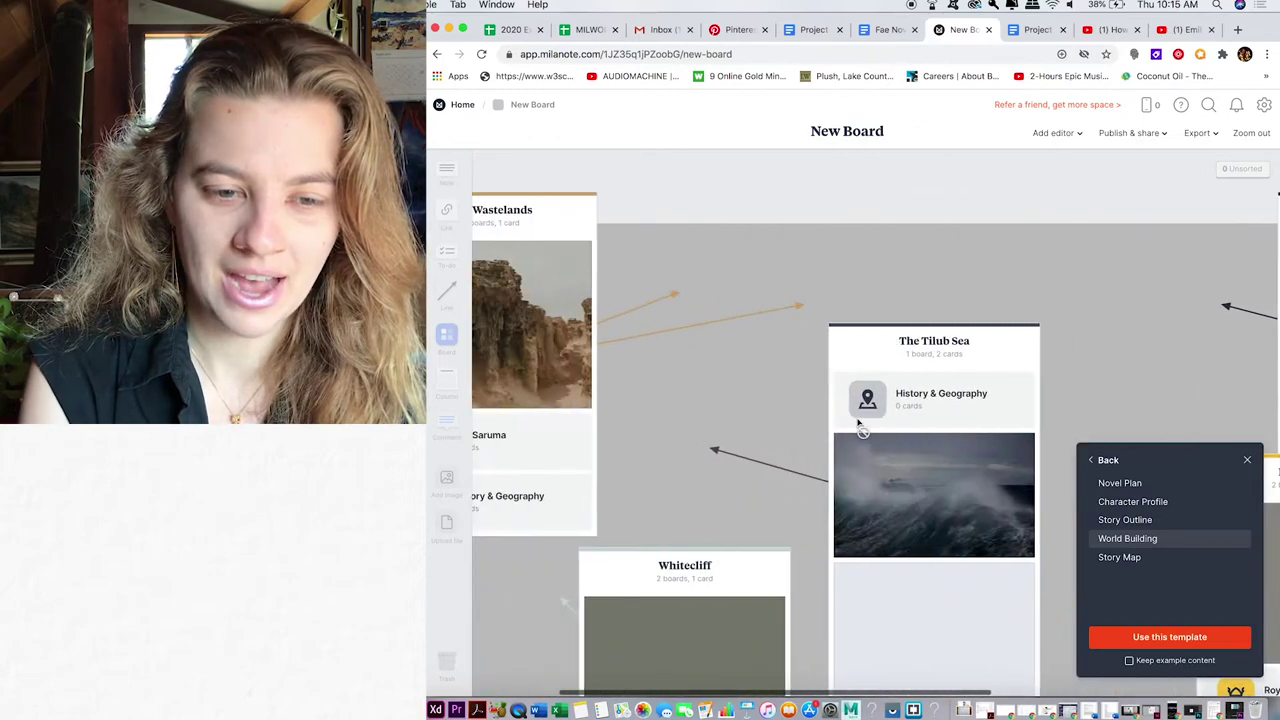
click(1120, 556)
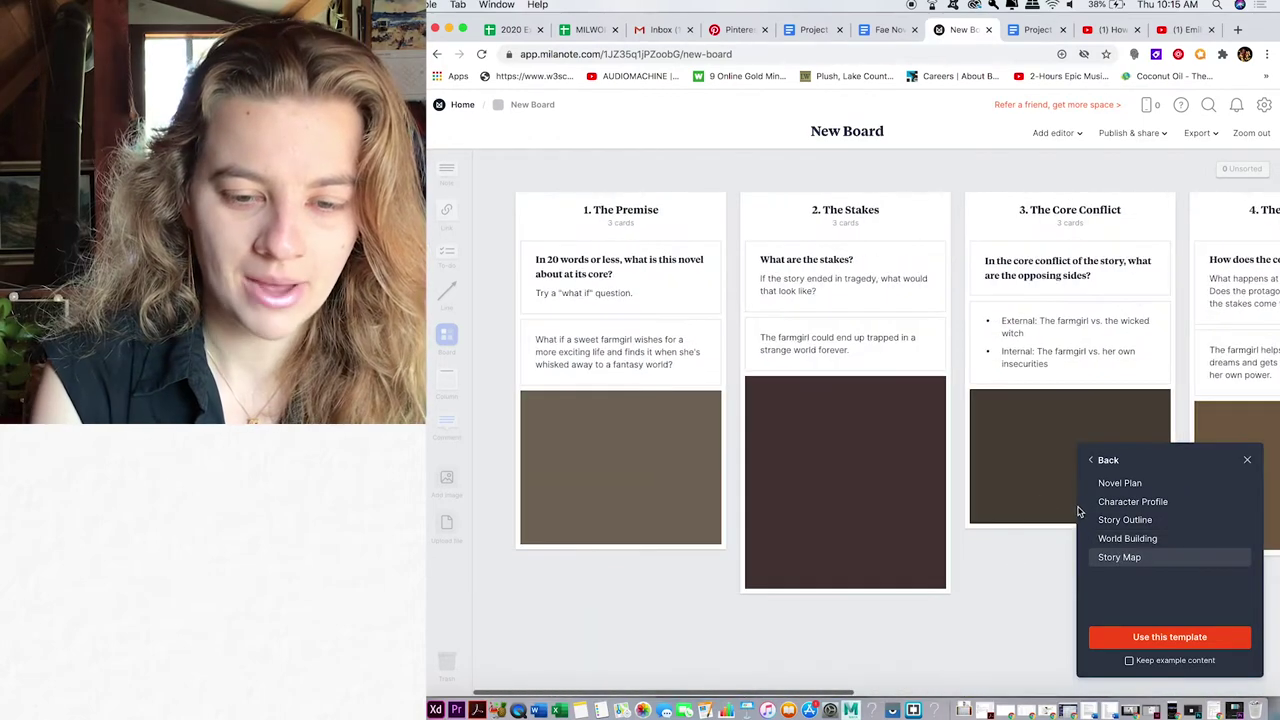
click(1117, 483)
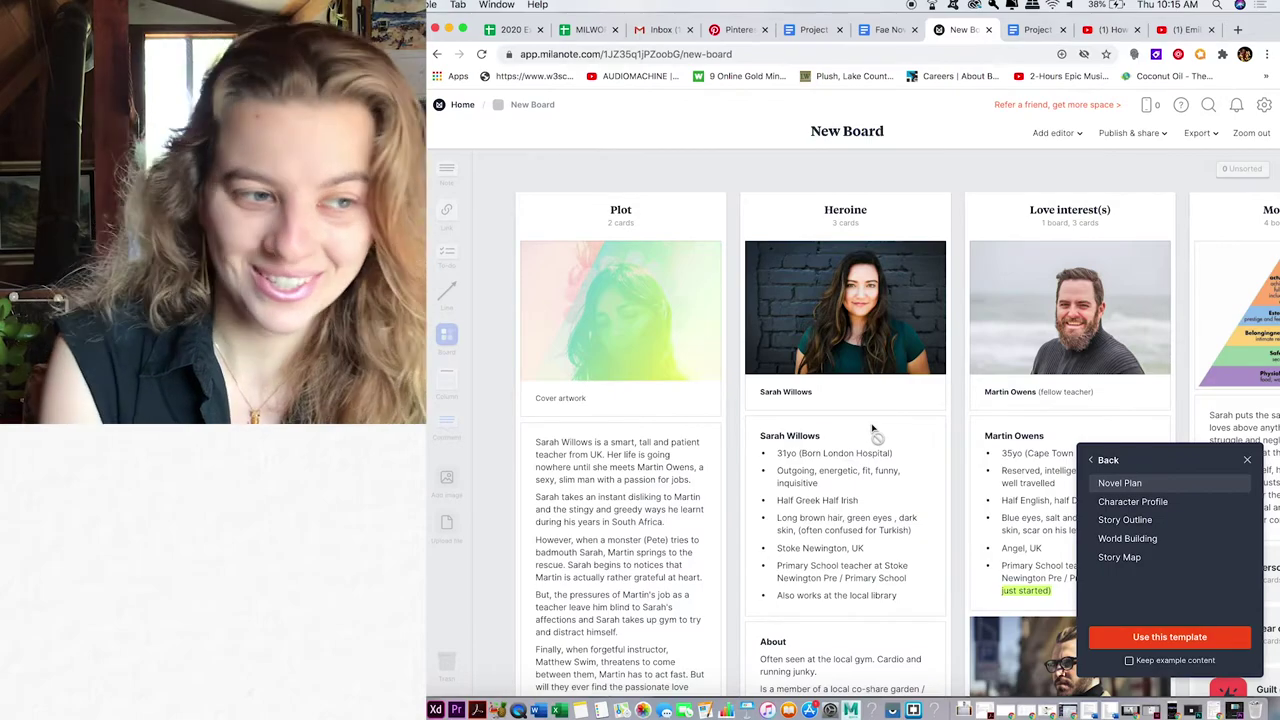
click(872, 430)
- In the Project Fae Outline/Snippits document, find the Short Outline and copy it from its heading through the closing Spring section
click(810, 29)
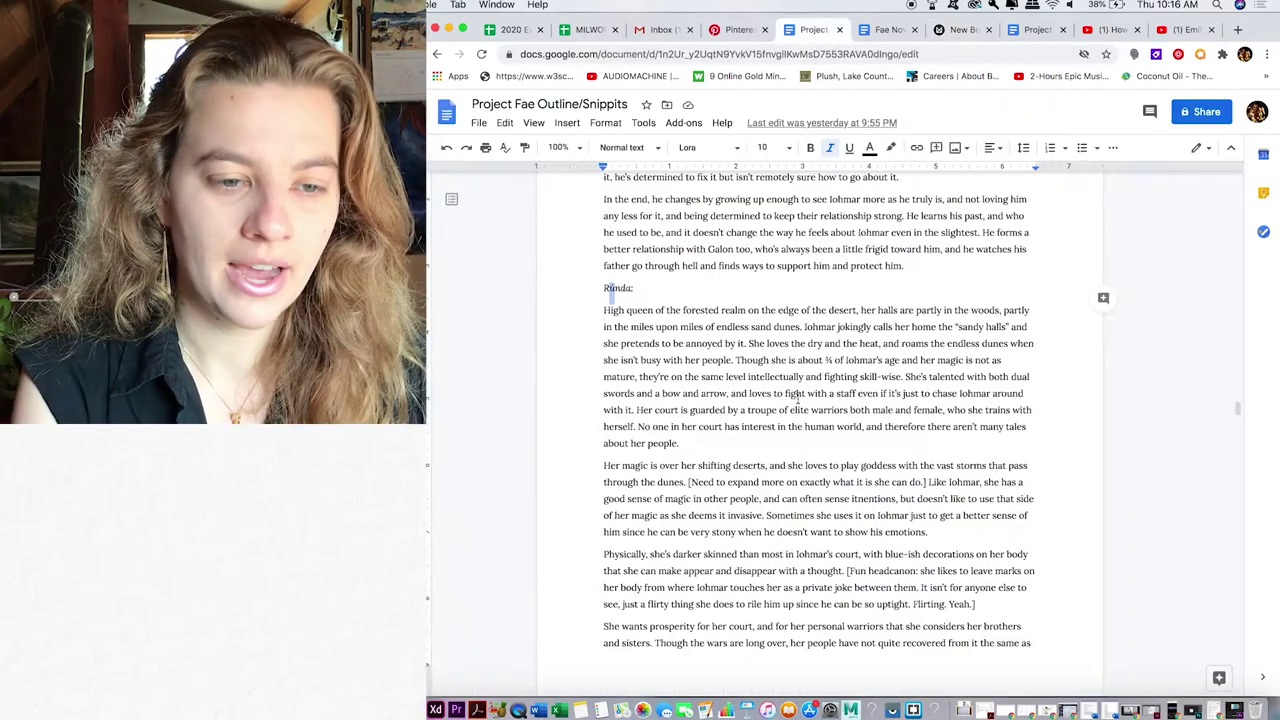
scroll(799, 437, up, 20)
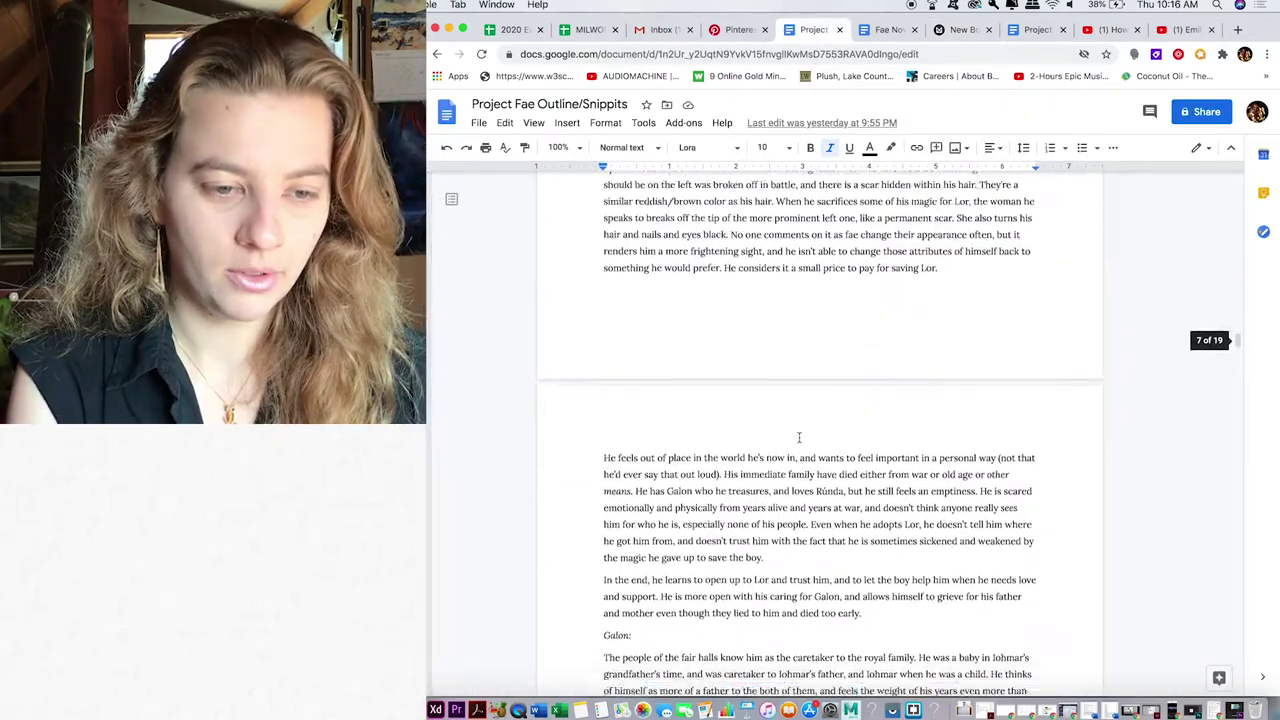
scroll(799, 437, up, 20)
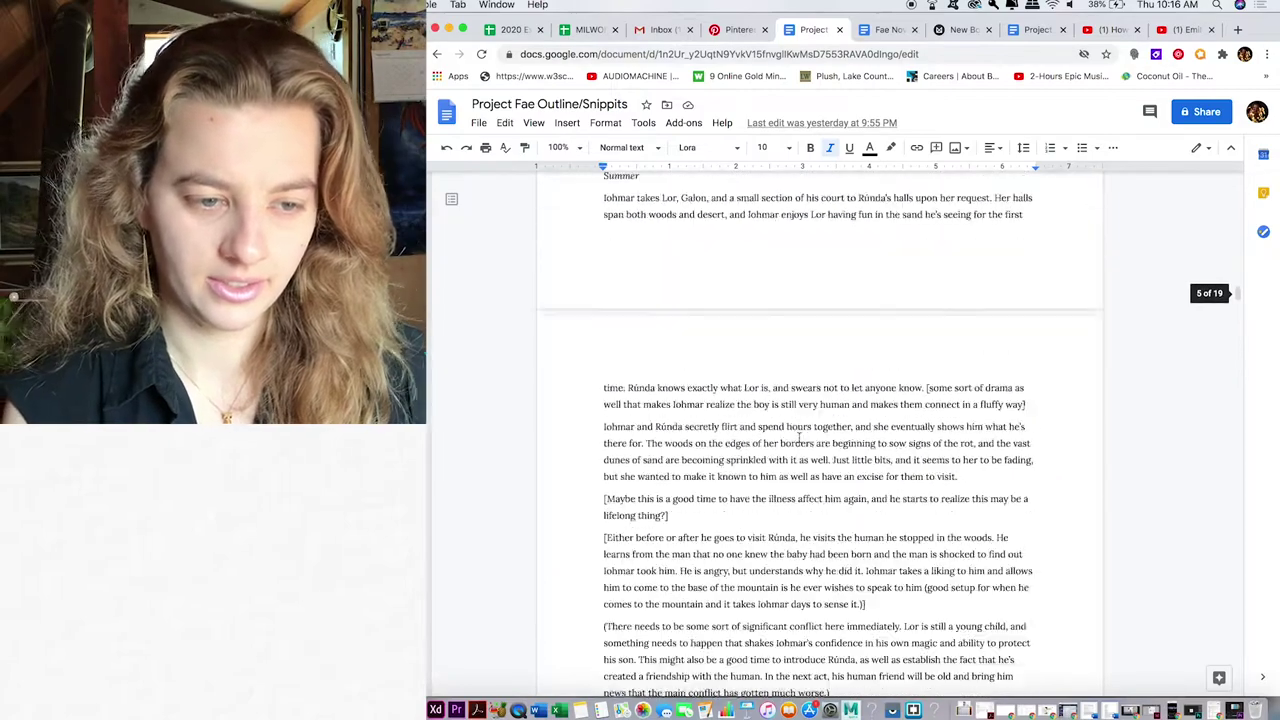
scroll(799, 437, up, 20)
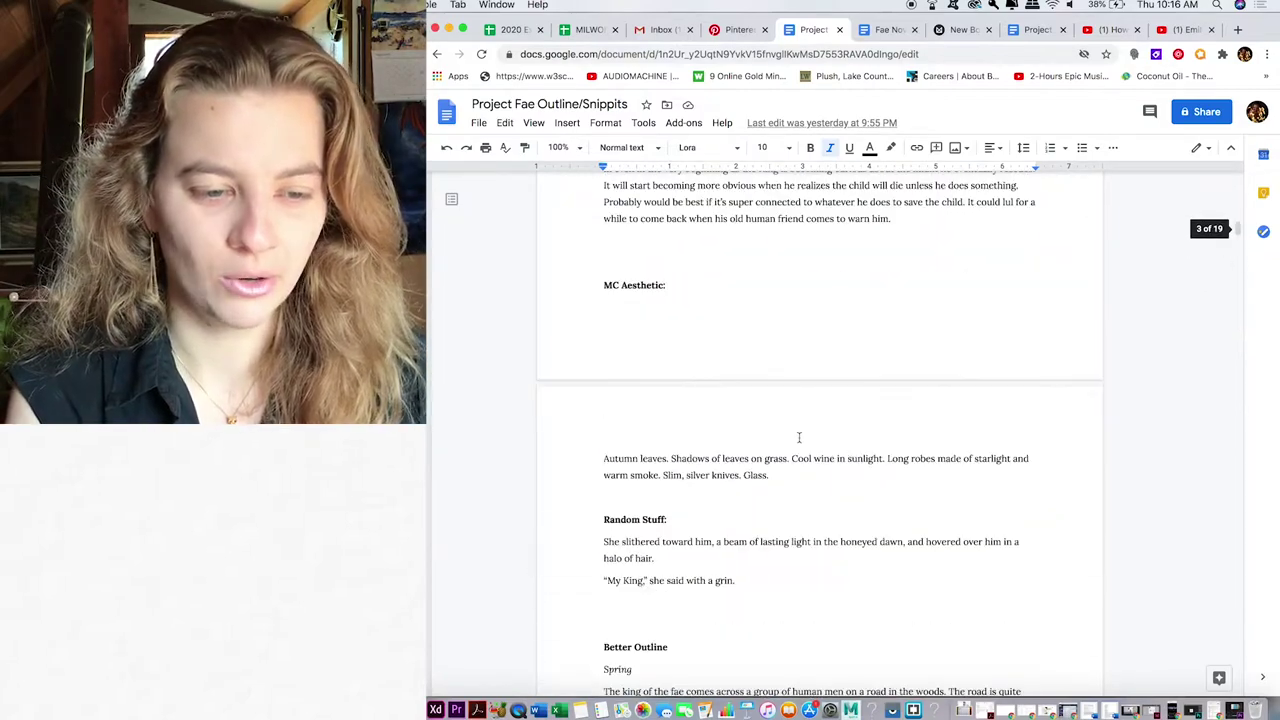
scroll(799, 437, down, 20)
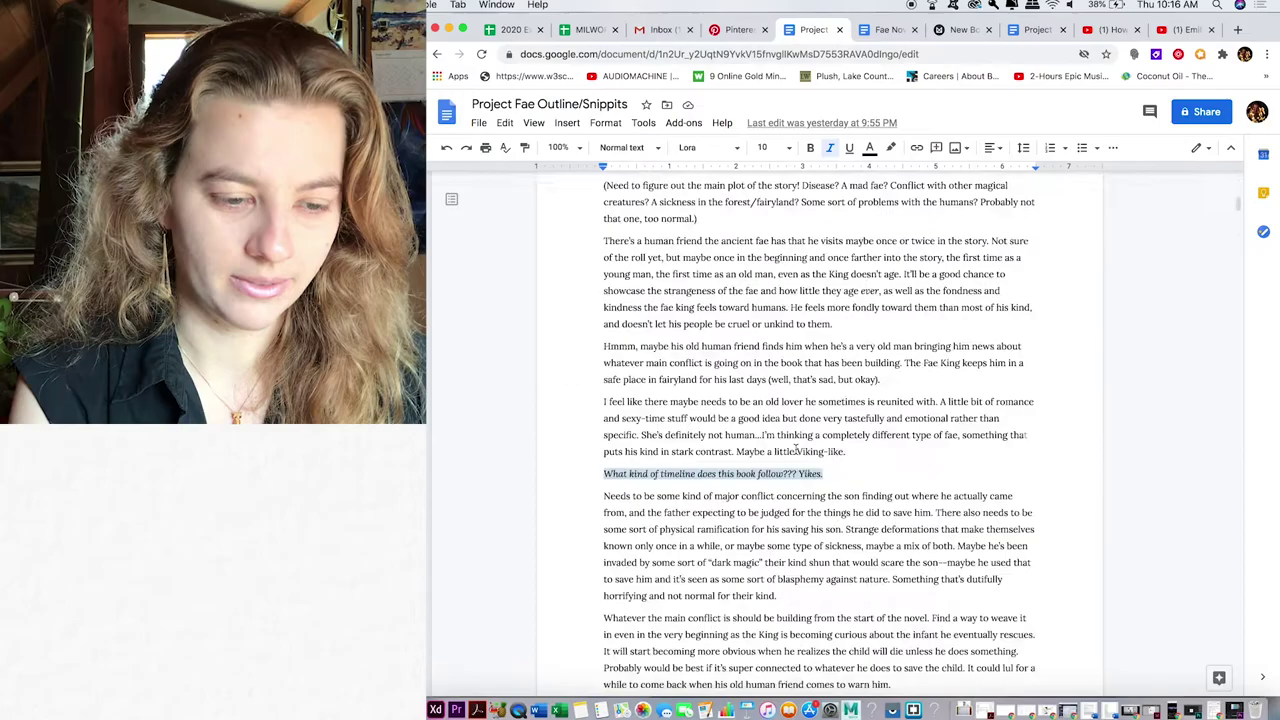
scroll(796, 449, down, 20)
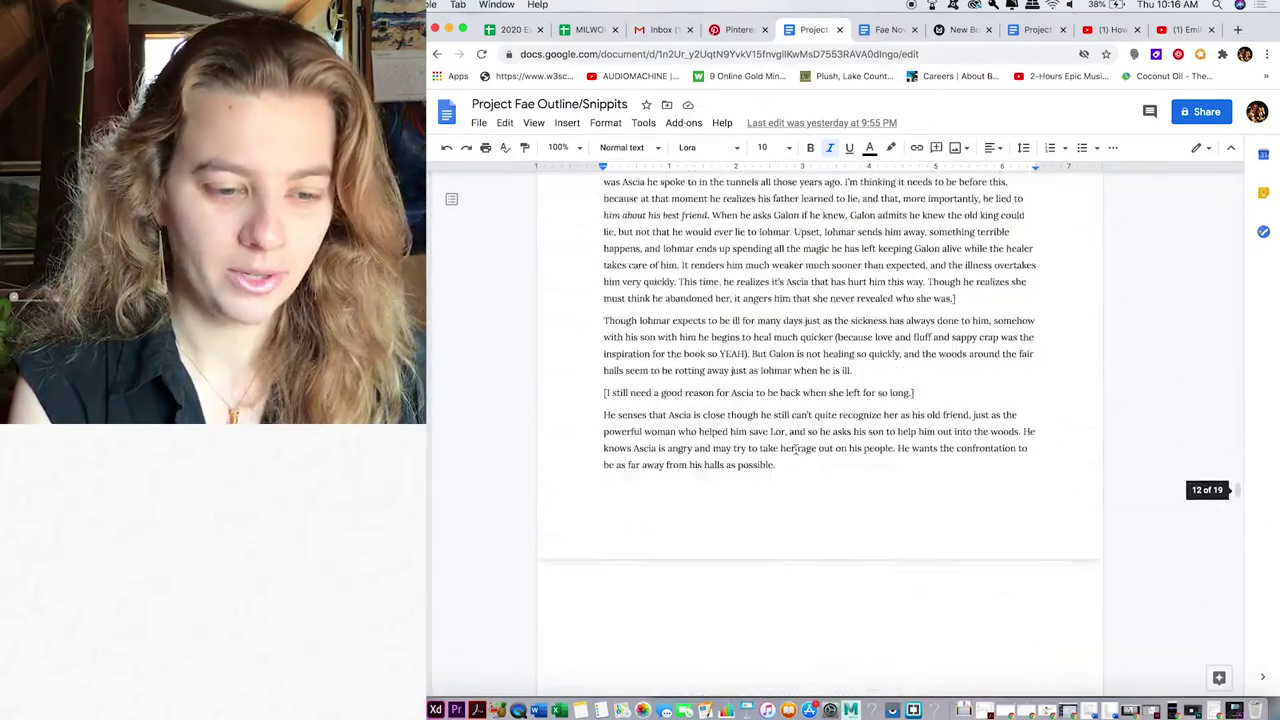
scroll(796, 449, up, 15)
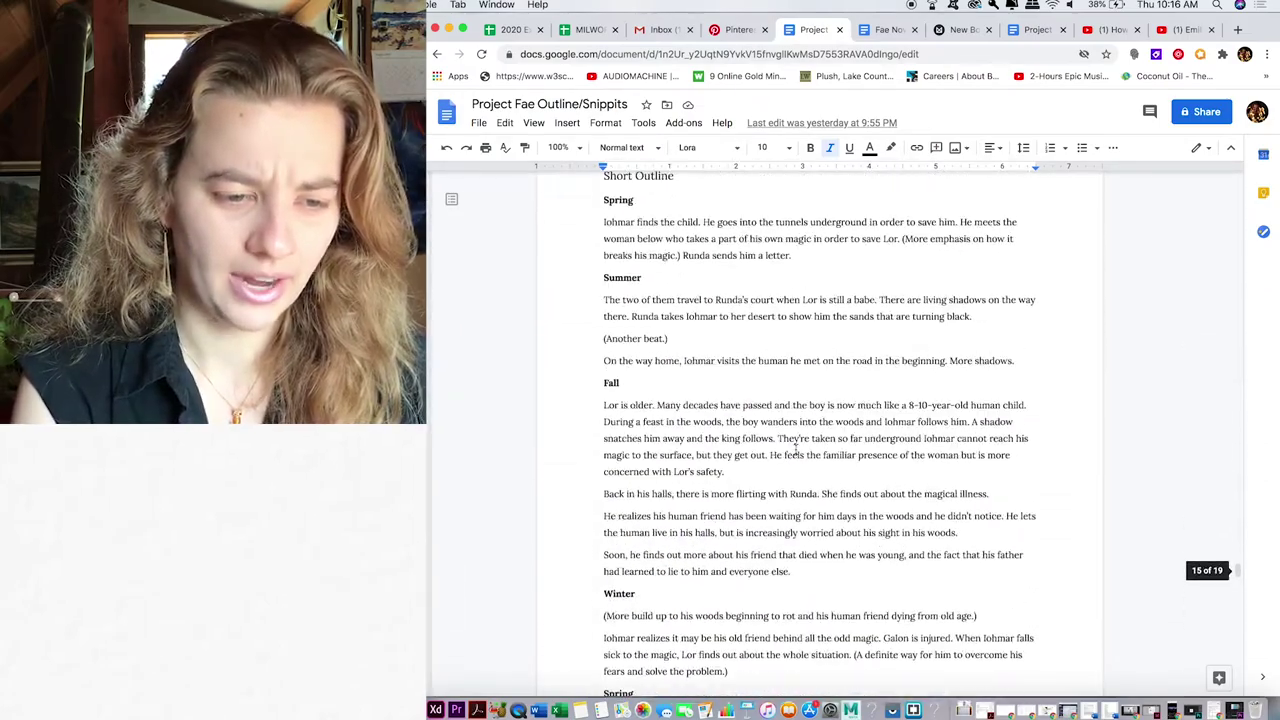
scroll(796, 449, up, 1)
drag(604, 214, 859, 467)
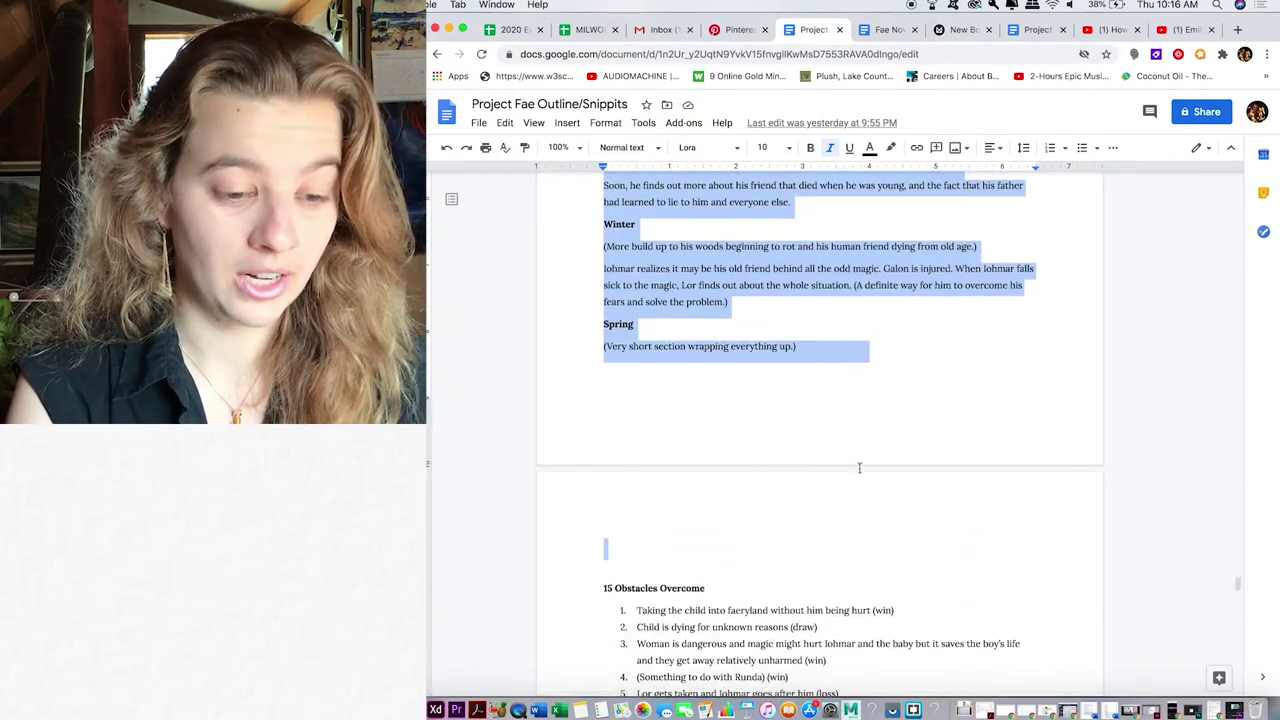
drag(823, 348, 811, 348)
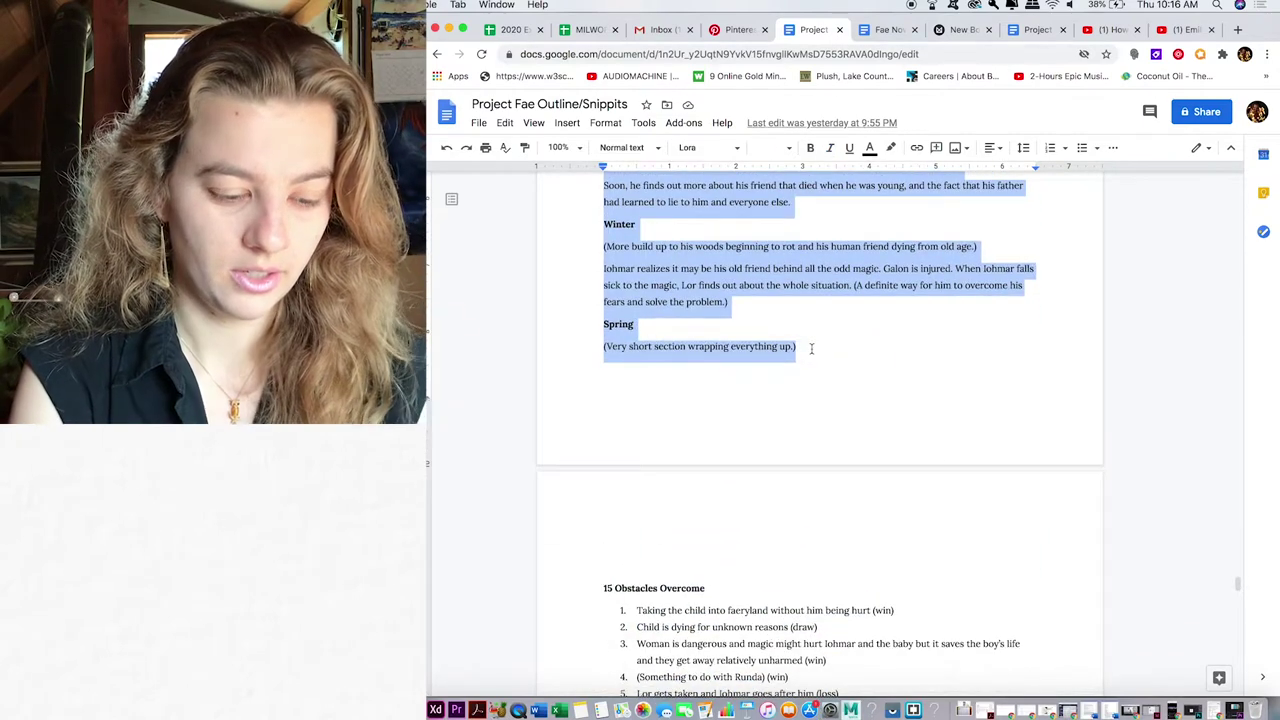
click(811, 348)
scroll(811, 348, down, 3)
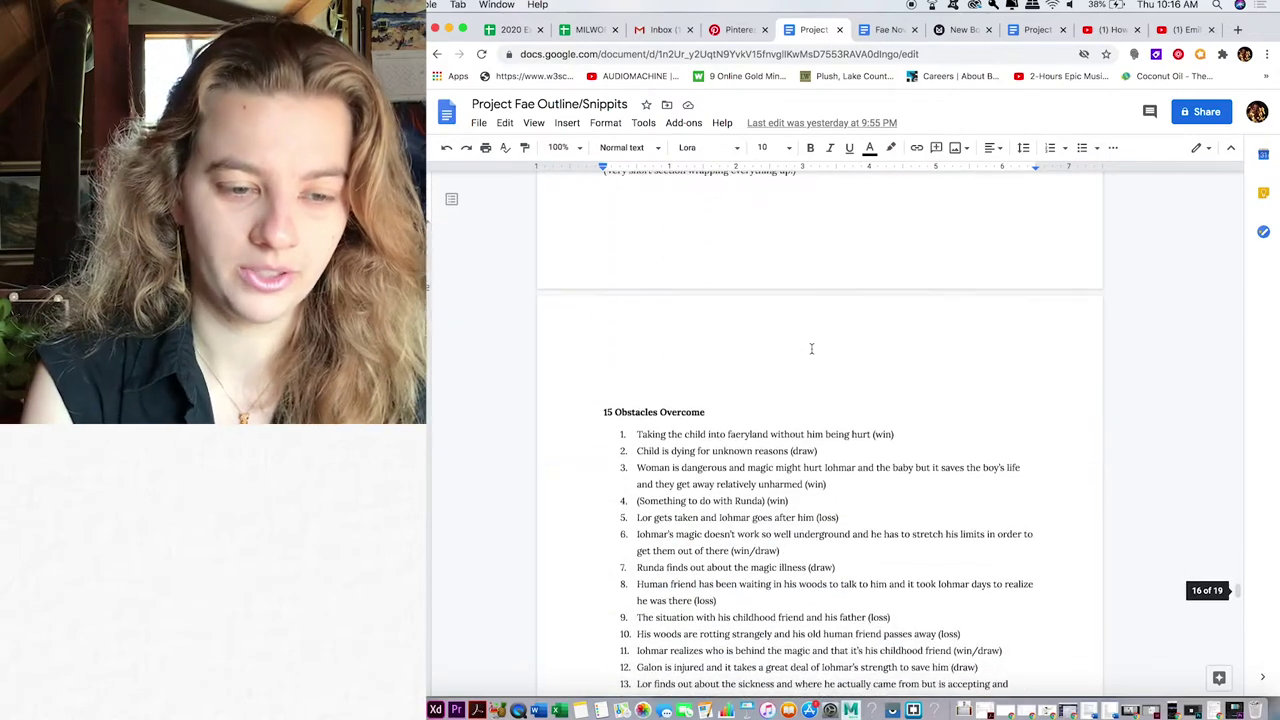
- Switch to the Milanote board and paste the short outline into the empty note in the Plot column
key(ctrl+Tab)
key(ctrl+Tab)
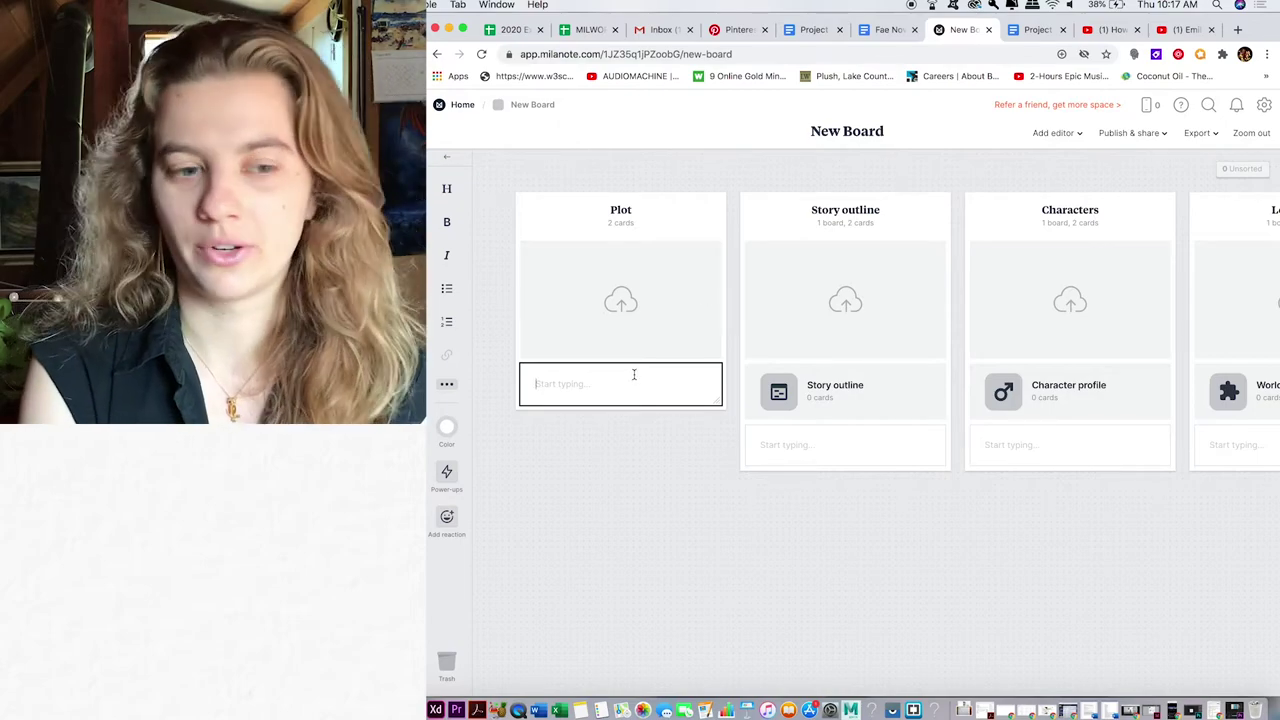
key(super+v)
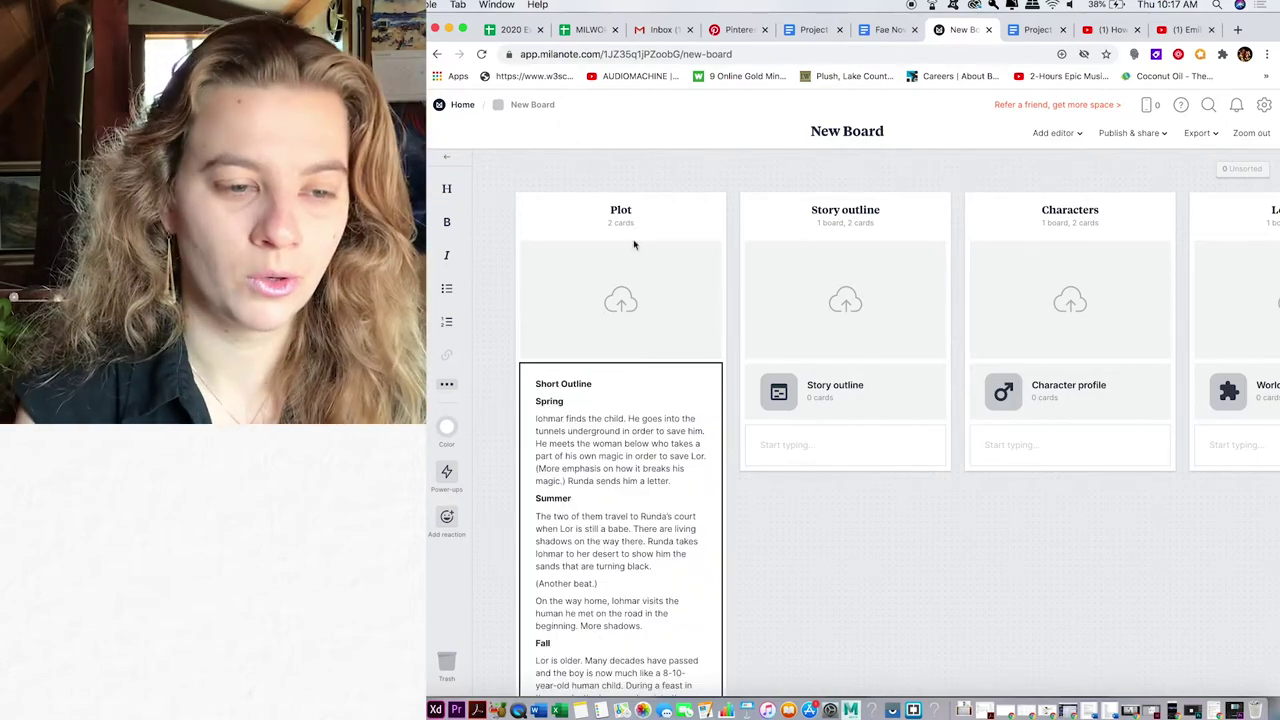
- Look through the pins of the Fae Novel board on Pinterest for images that suit the novel's characters and setting
click(737, 32)
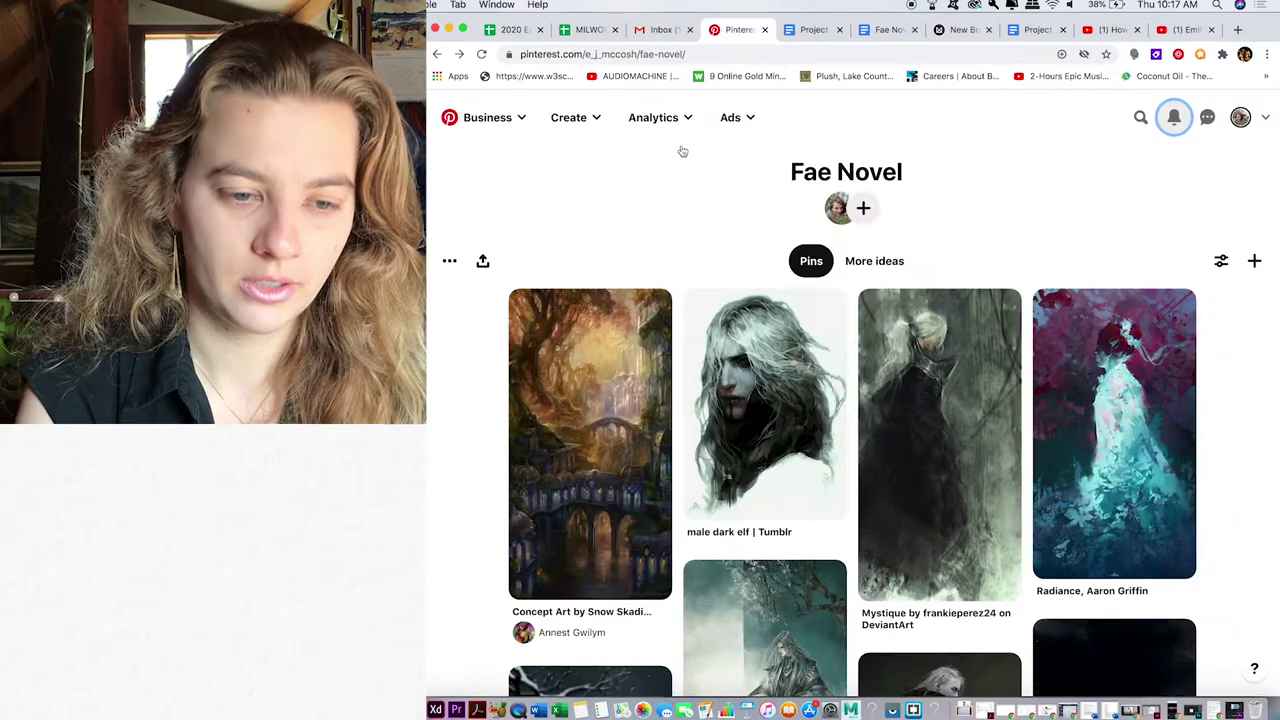
scroll(631, 274, down, 4)
scroll(631, 274, down, 1)
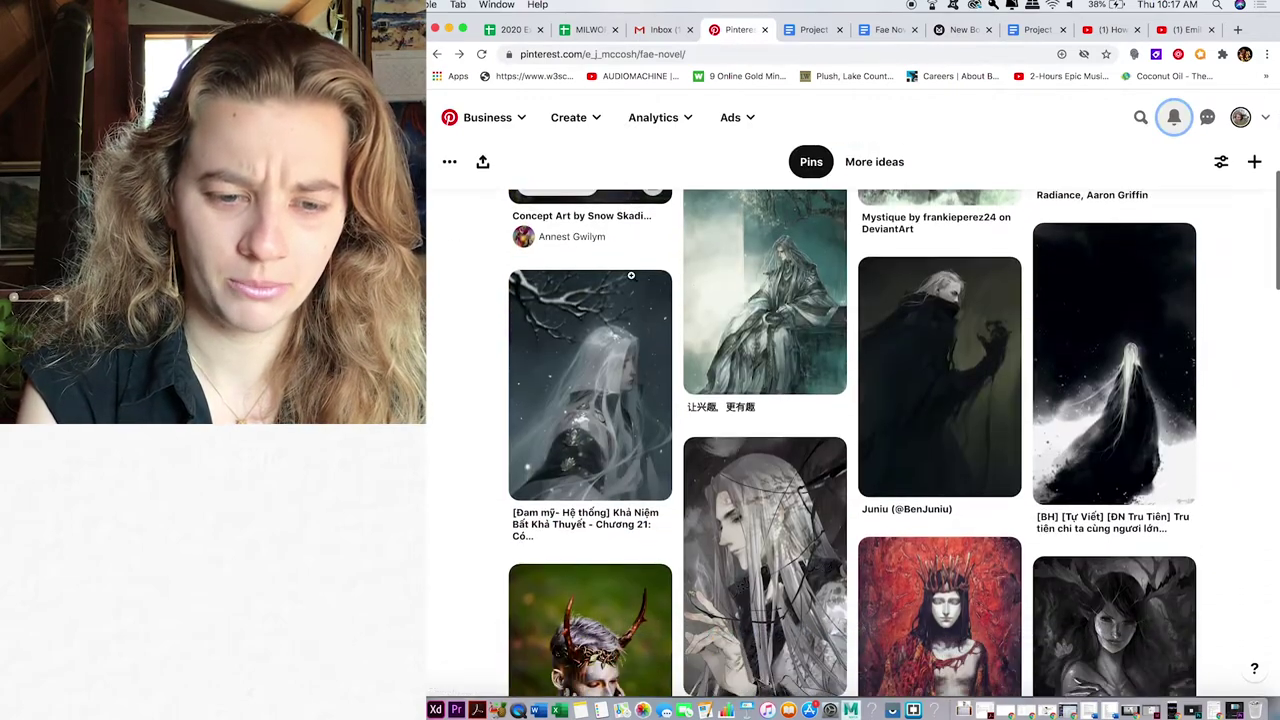
scroll(631, 274, down, 5)
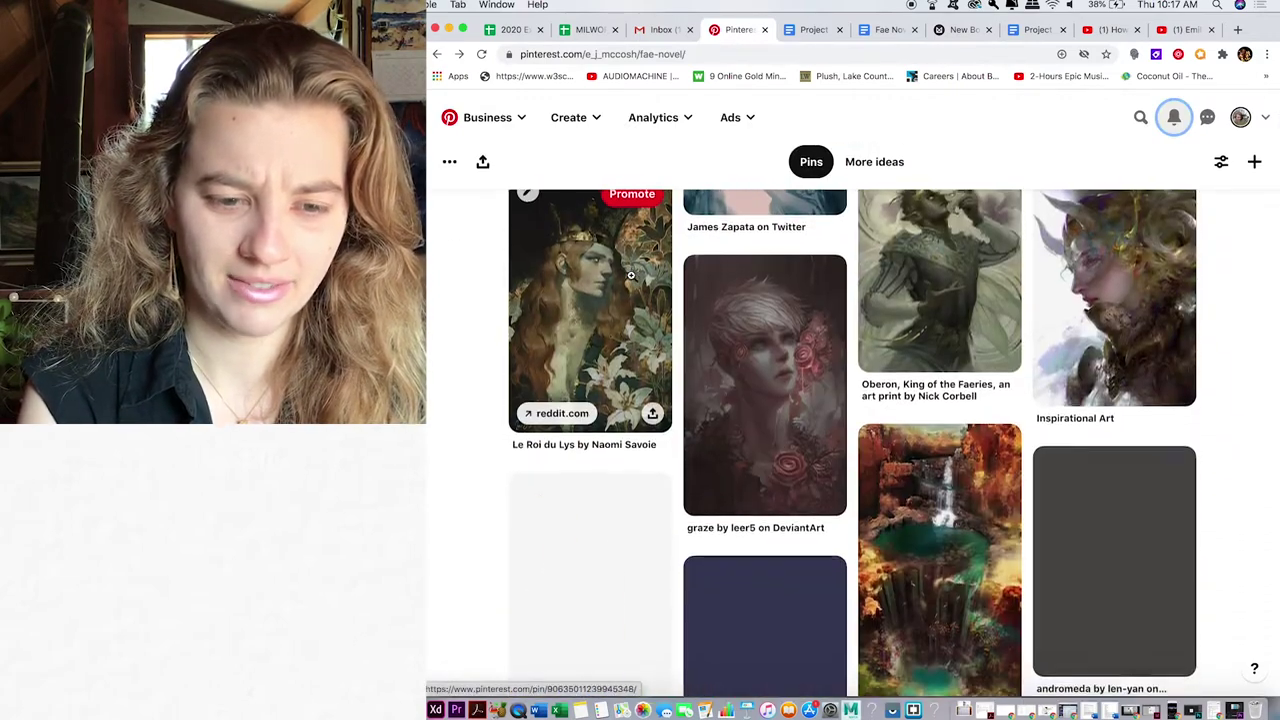
scroll(631, 274, down, 2)
scroll(631, 275, down, 3)
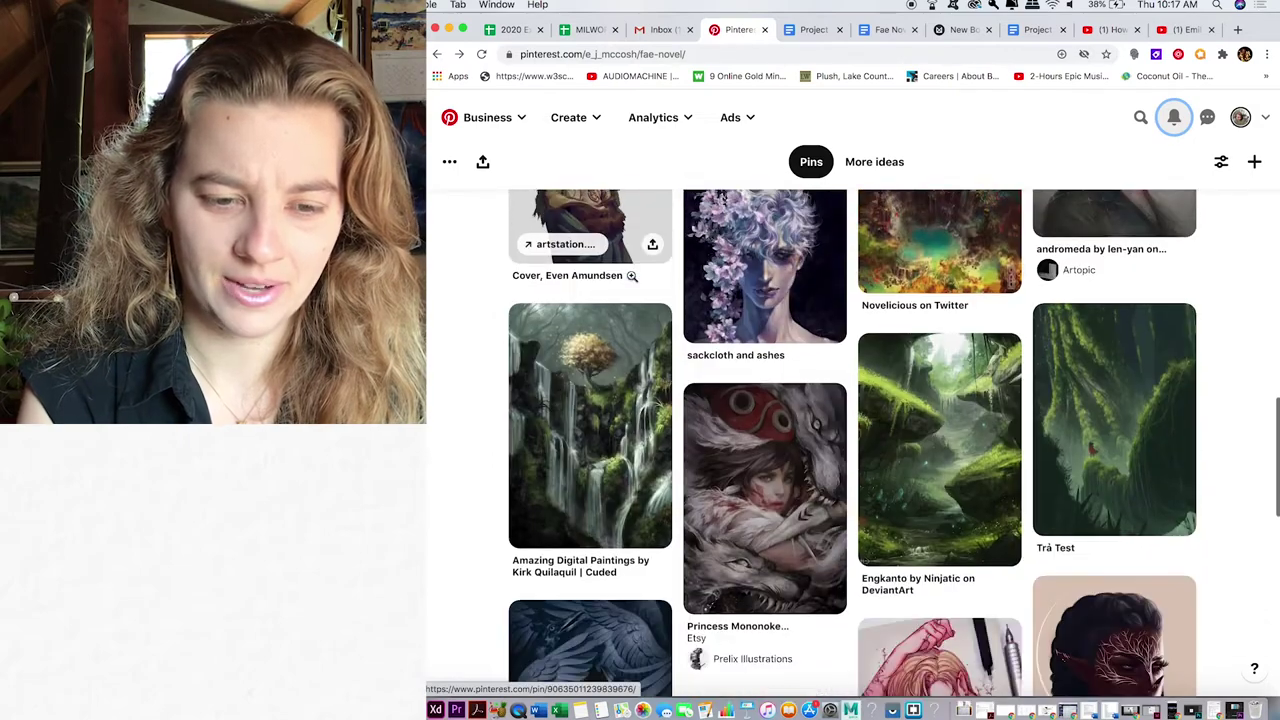
scroll(631, 275, down, 6)
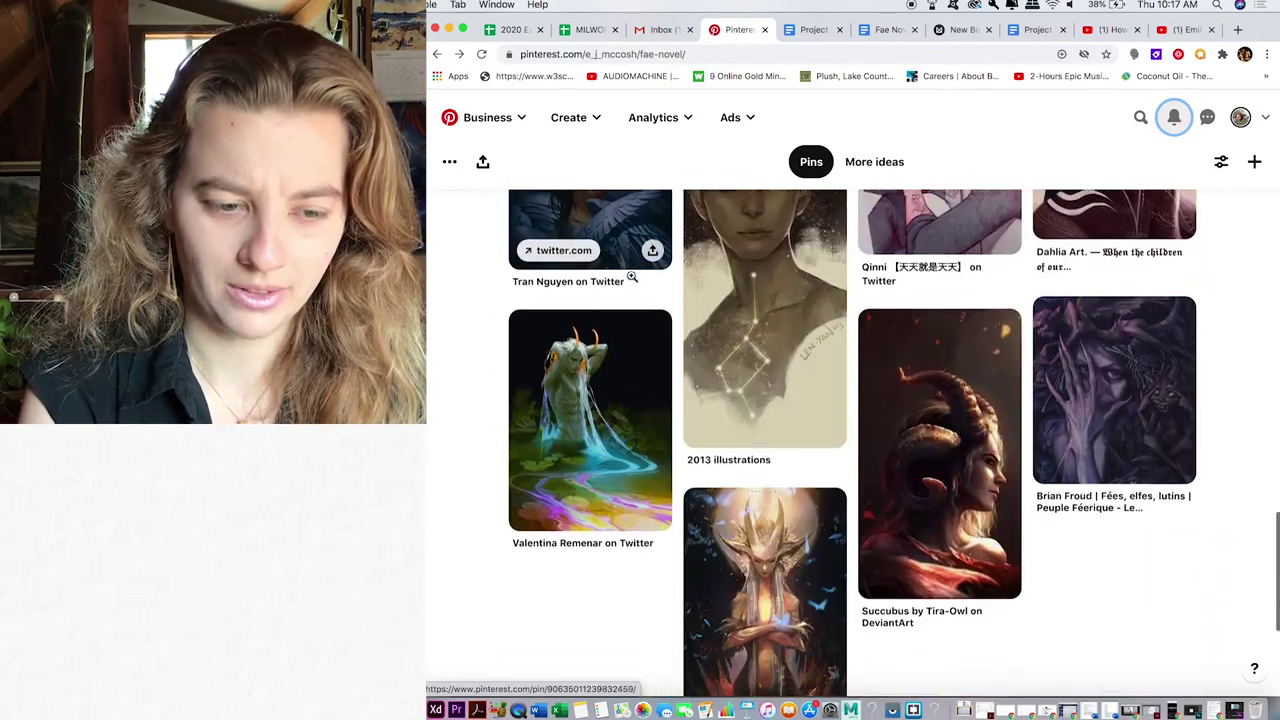
scroll(631, 275, down, 3)
- On the Milanote board, move the short outline into the Story outline column and place the Oberon, King of the Faeries picture in Characters
click(813, 29)
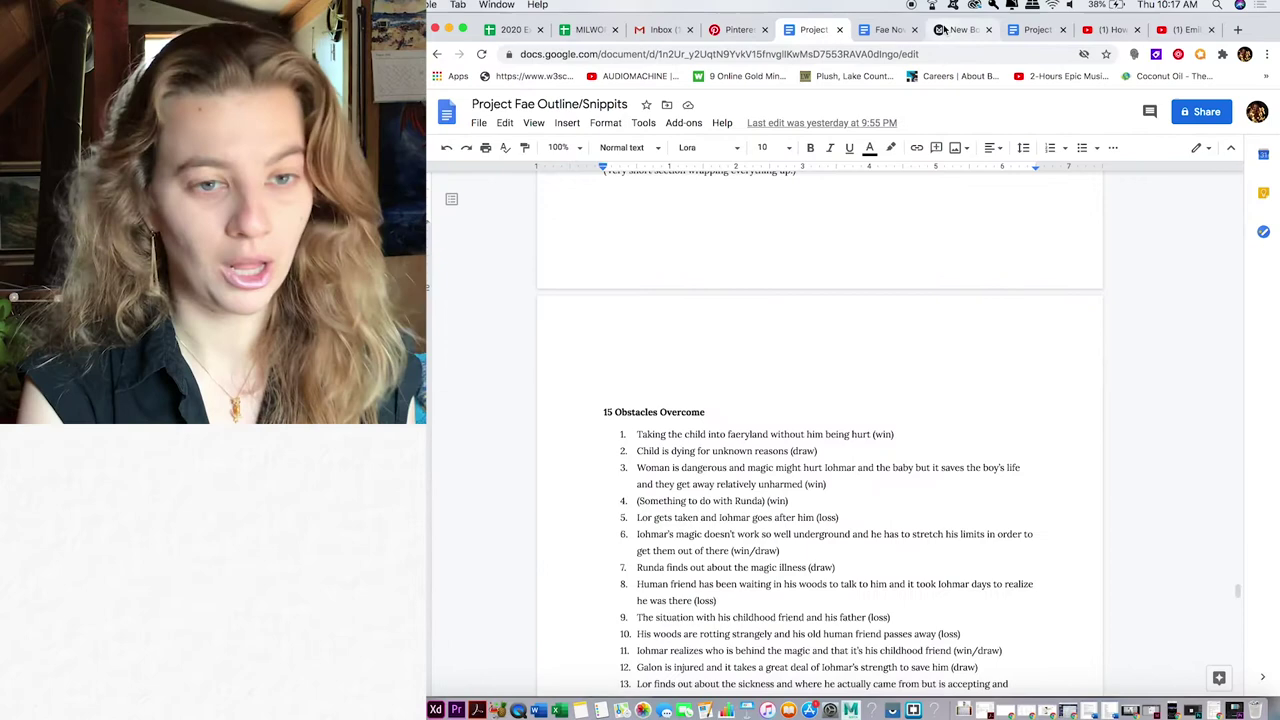
click(944, 29)
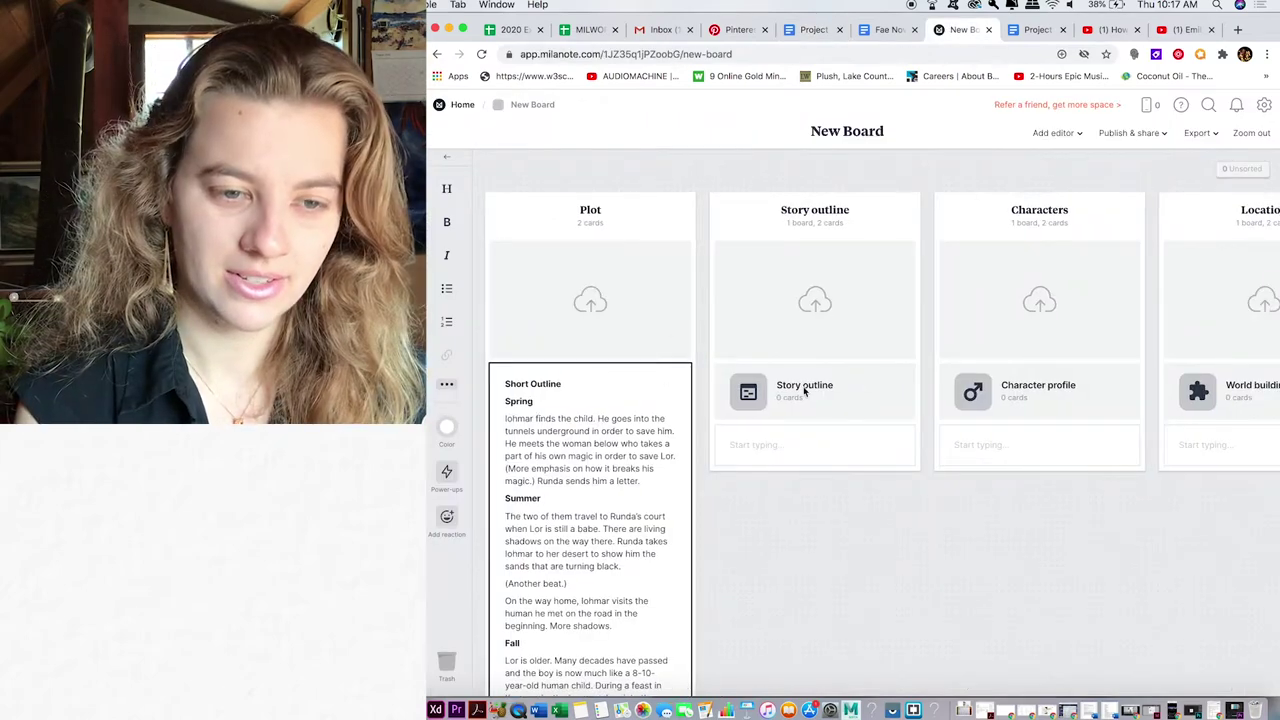
scroll(805, 392, right, 2)
scroll(803, 392, right, 5)
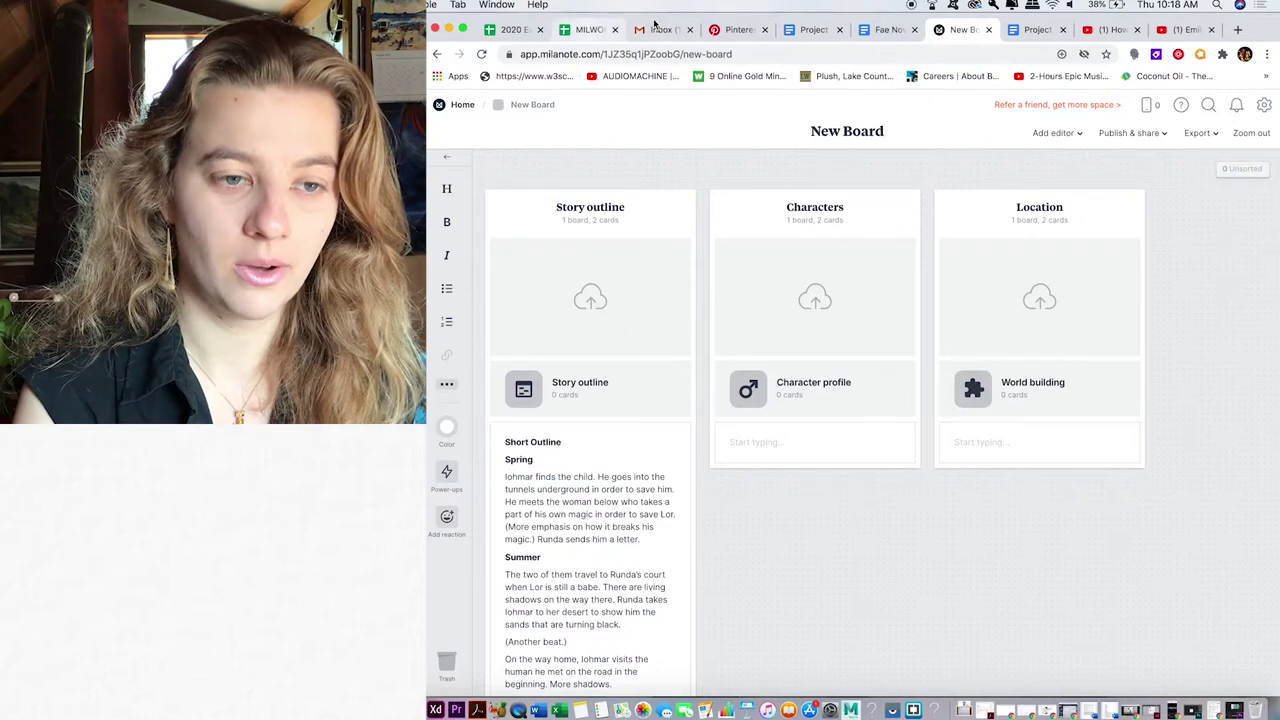
click(740, 29)
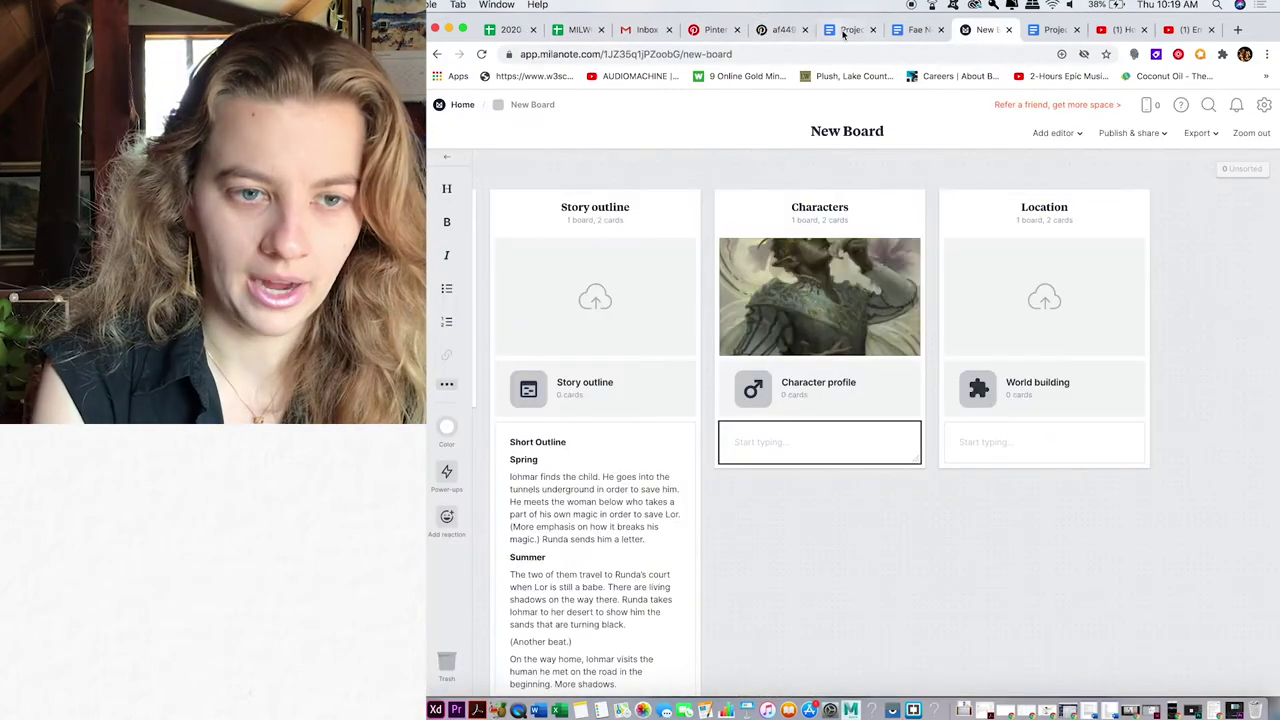
- In the Project Fae Outline/Snippits document, find the Iohmar character section and copy its text through "died too early."
click(848, 30)
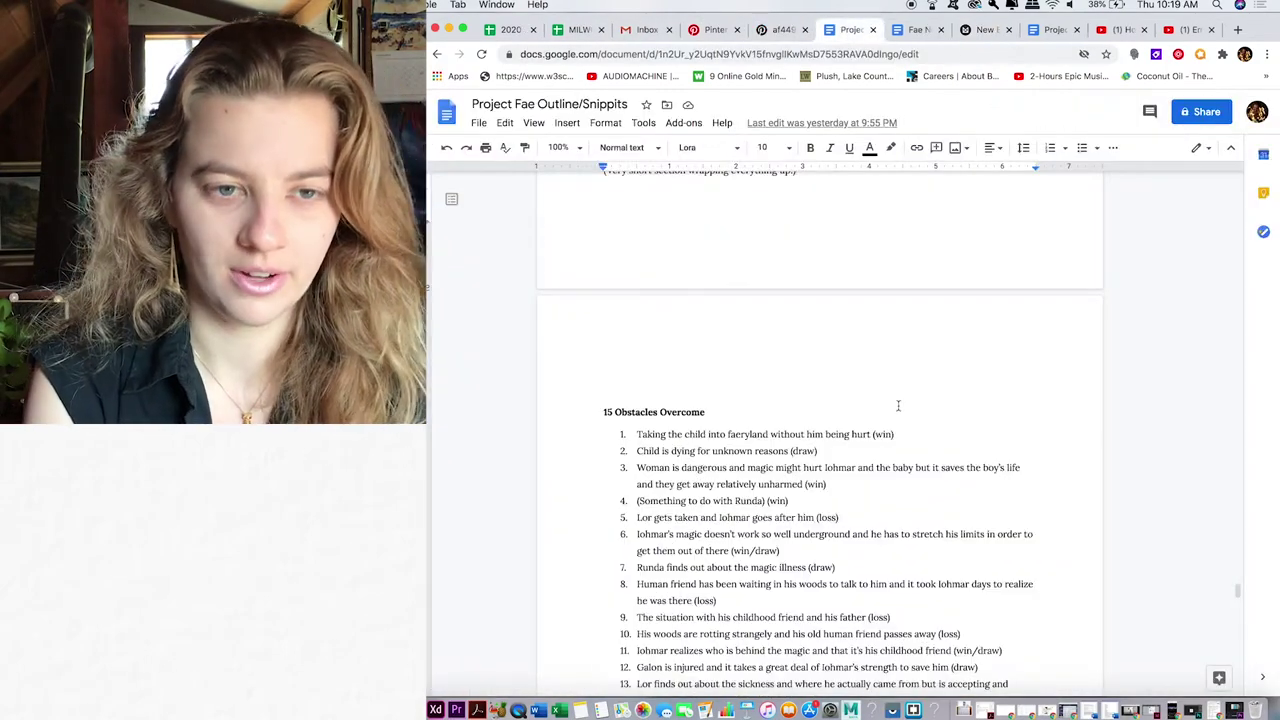
scroll(898, 405, up, 20)
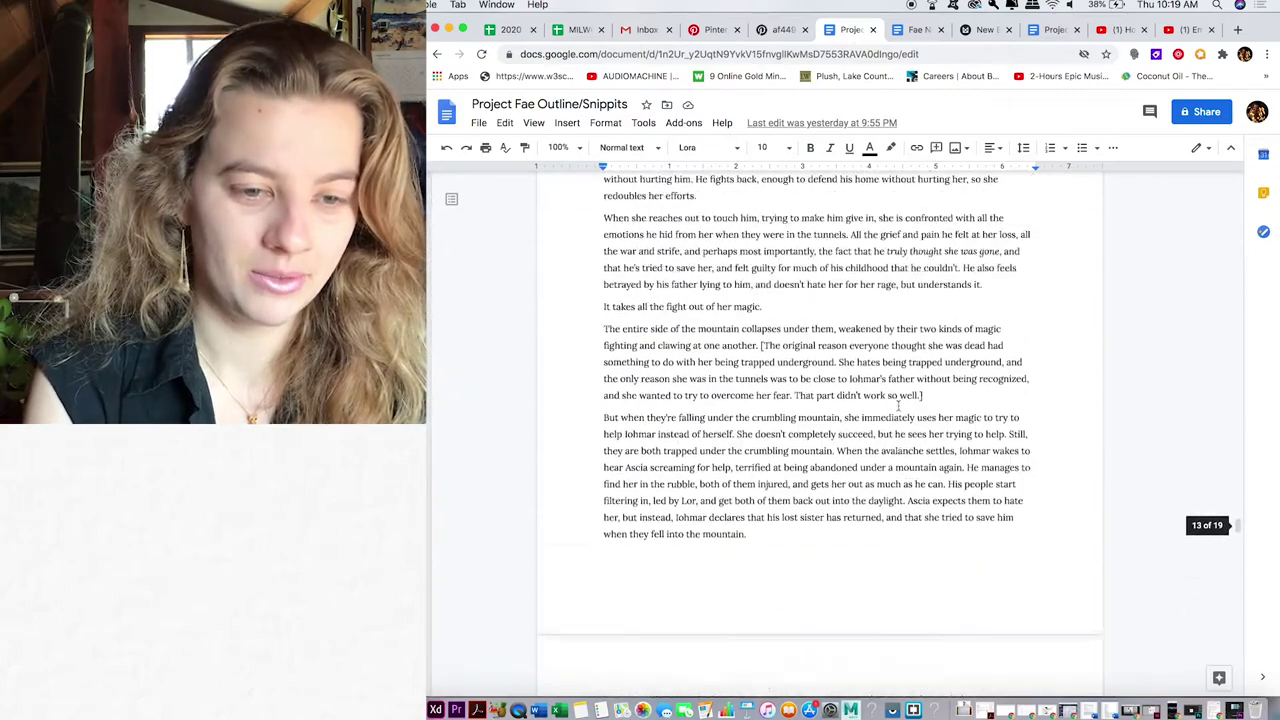
scroll(898, 405, up, 15)
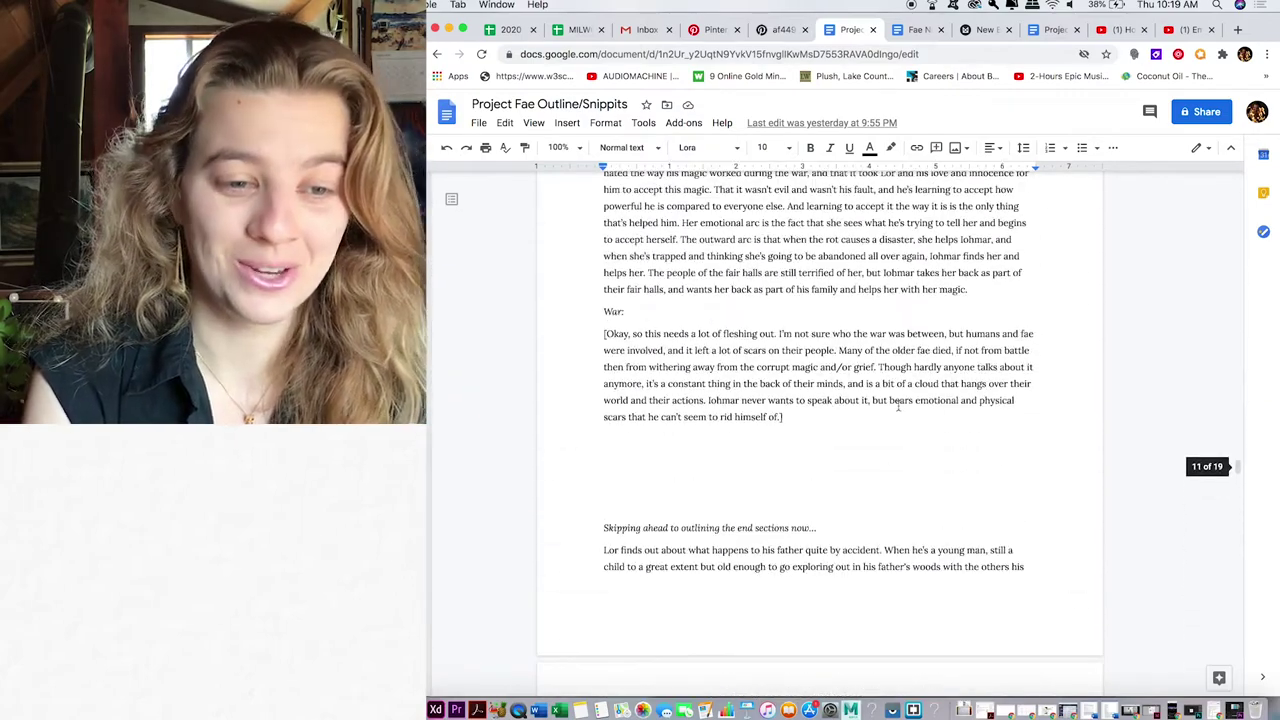
scroll(898, 405, up, 15)
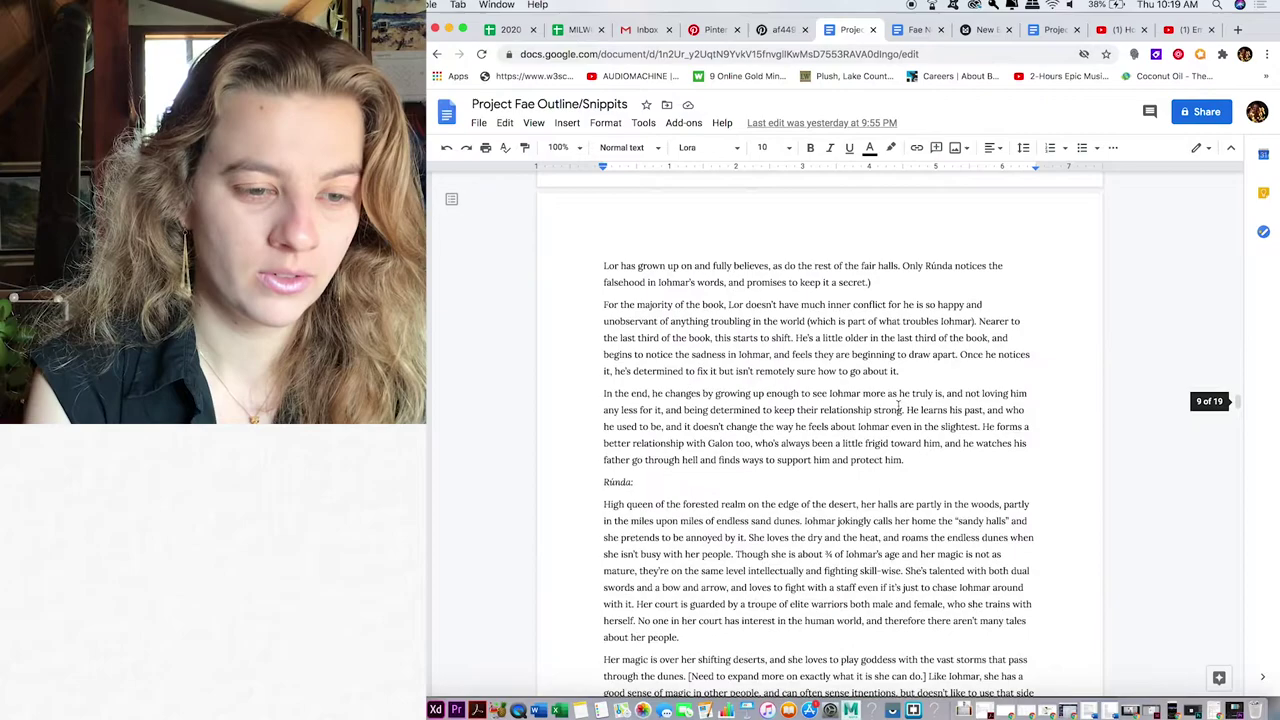
scroll(898, 405, up, 15)
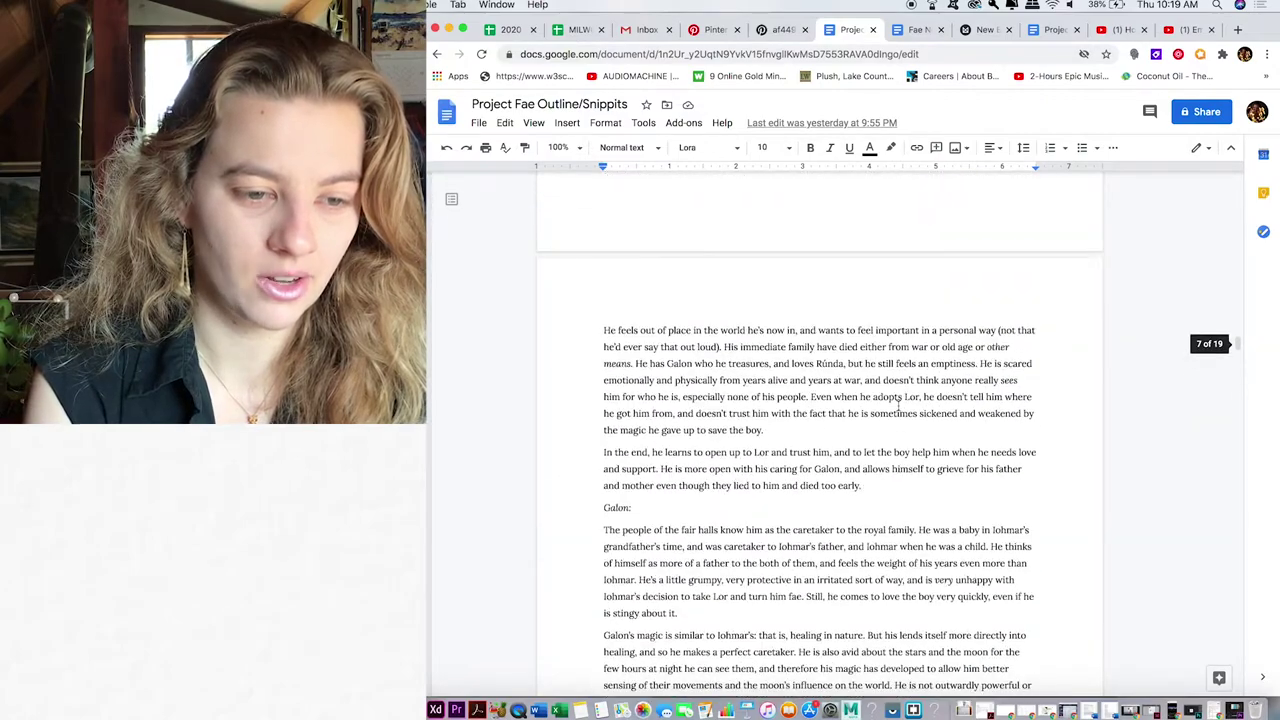
scroll(898, 405, up, 3)
drag(898, 405, 946, 579)
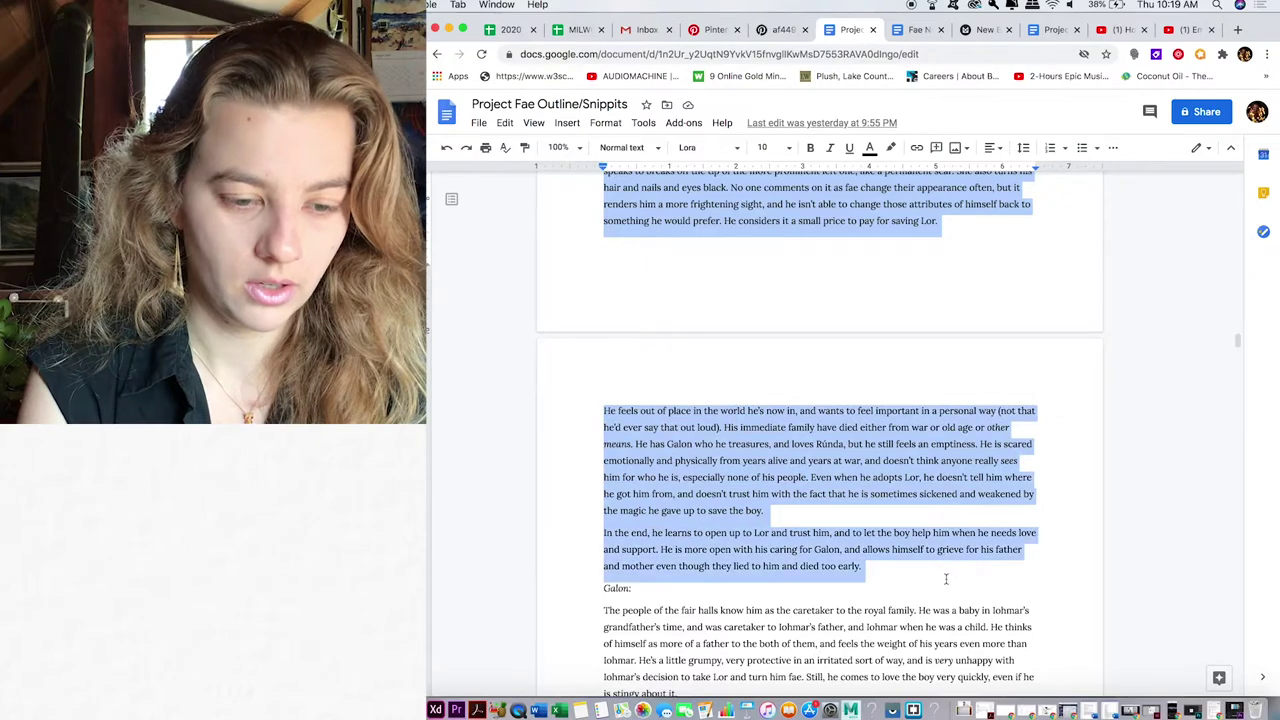
- Switch to the Milanote board, paste Iohmar's description into the empty note in the Characters column, and check the pasted text
click(985, 30)
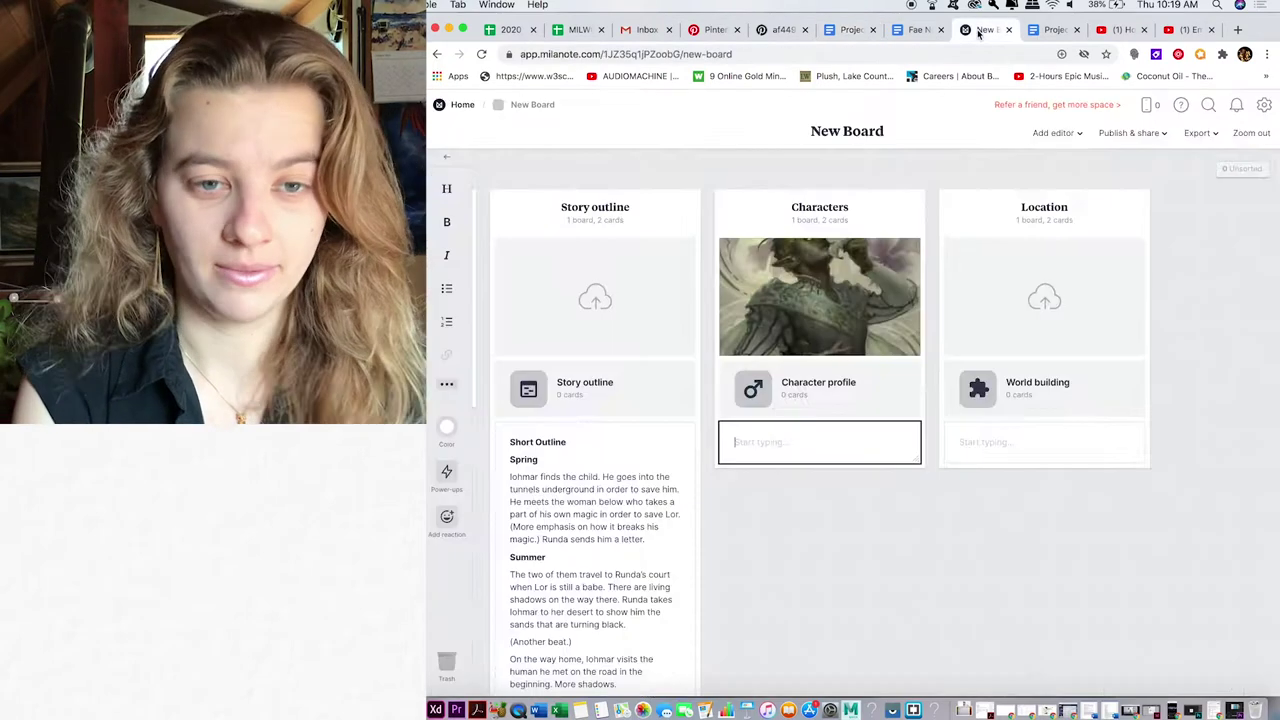
key(cmd+v)
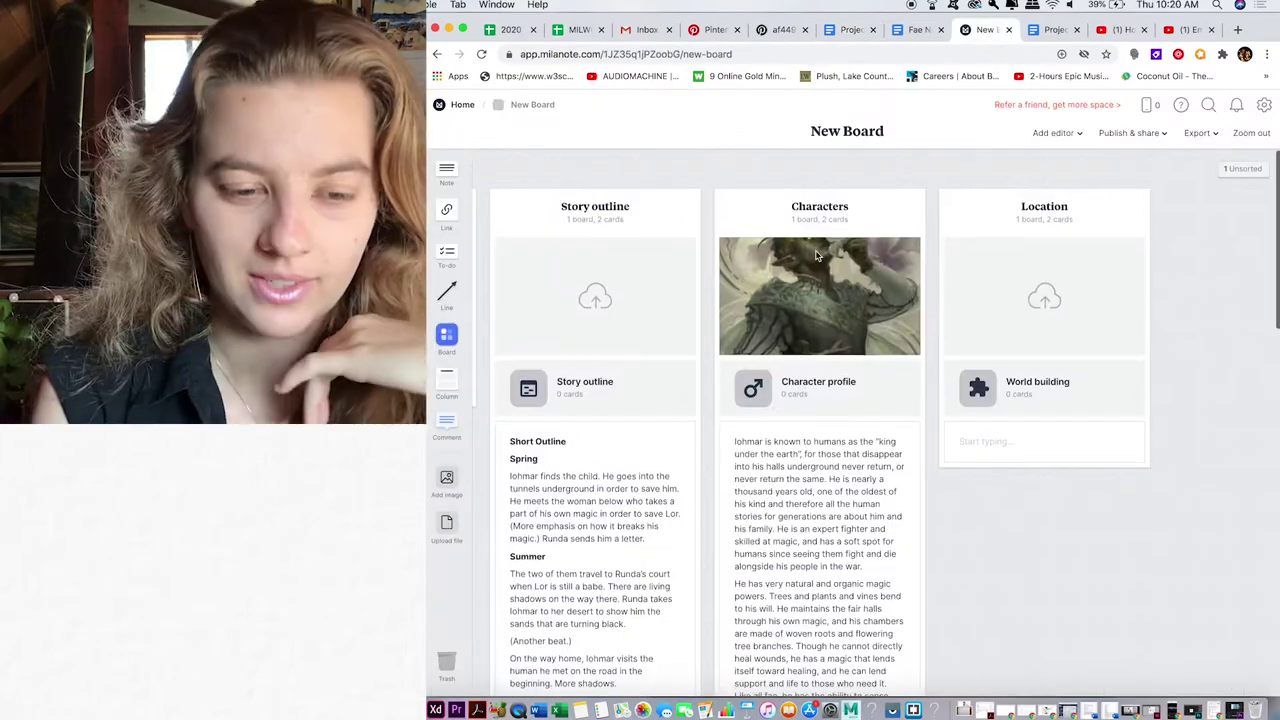
scroll(800, 300, left, 5)
scroll(814, 257, down, 2)
scroll(816, 256, down, 10)
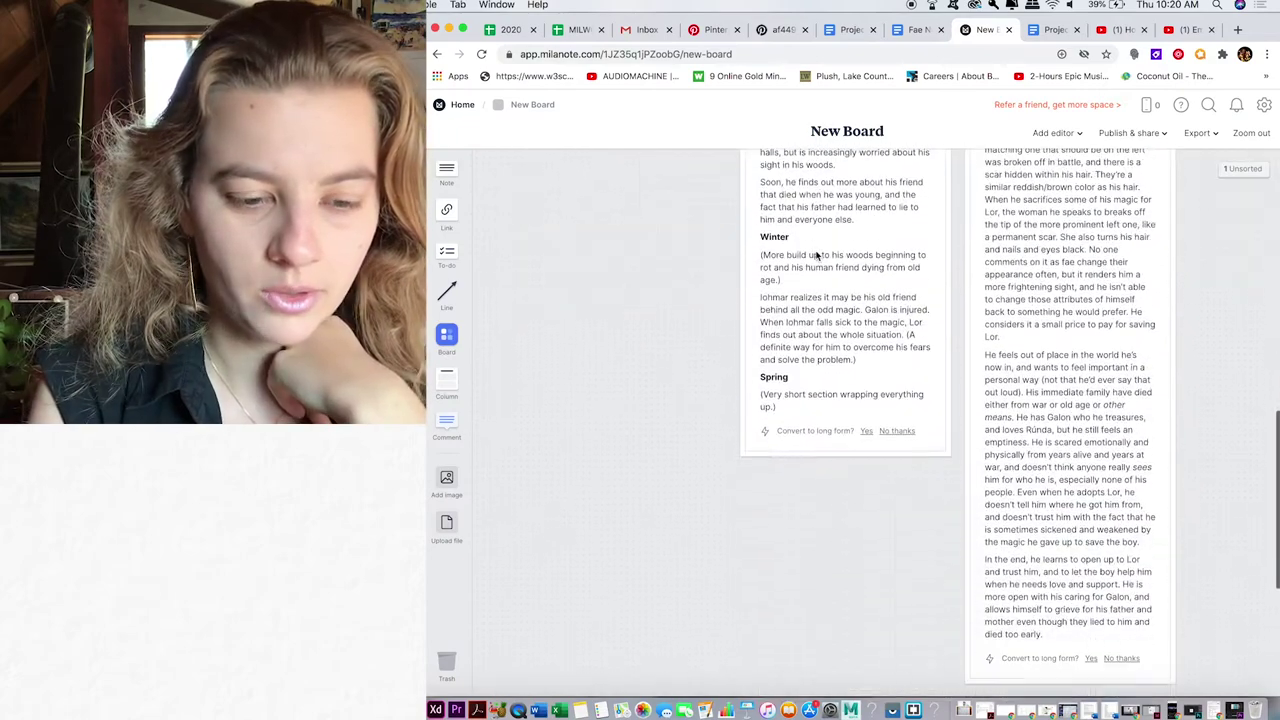
scroll(816, 256, right, 3)
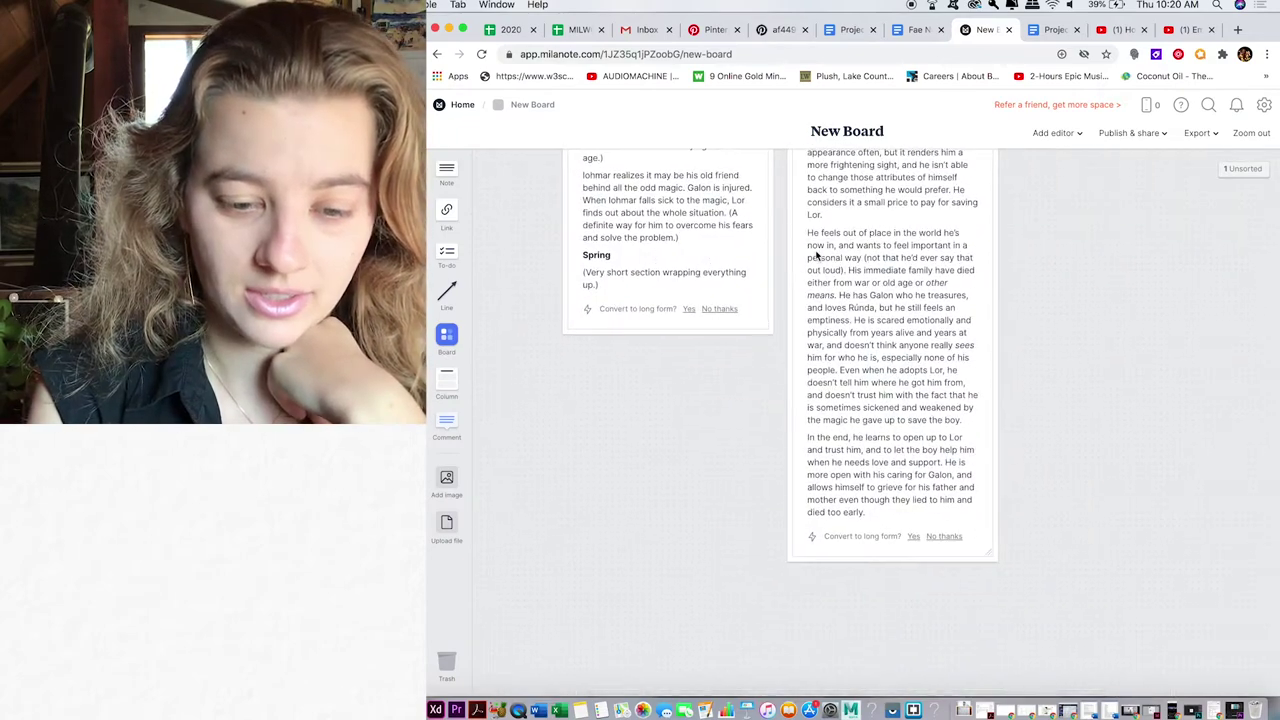
scroll(817, 253, up, 12)
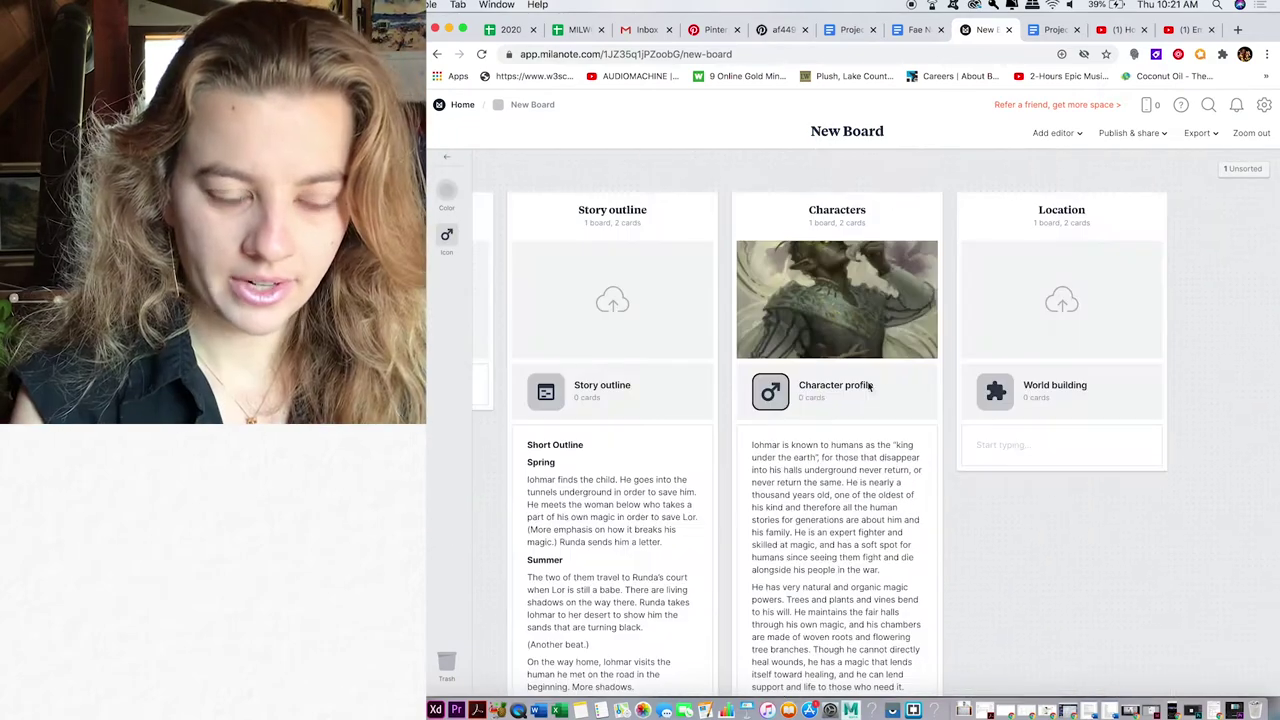
- Fill the empty Plot note with the blurb from aboutmyWIP1.jpg, from "The fae king rescues the child" to "breaking his own magic."
click(846, 215)
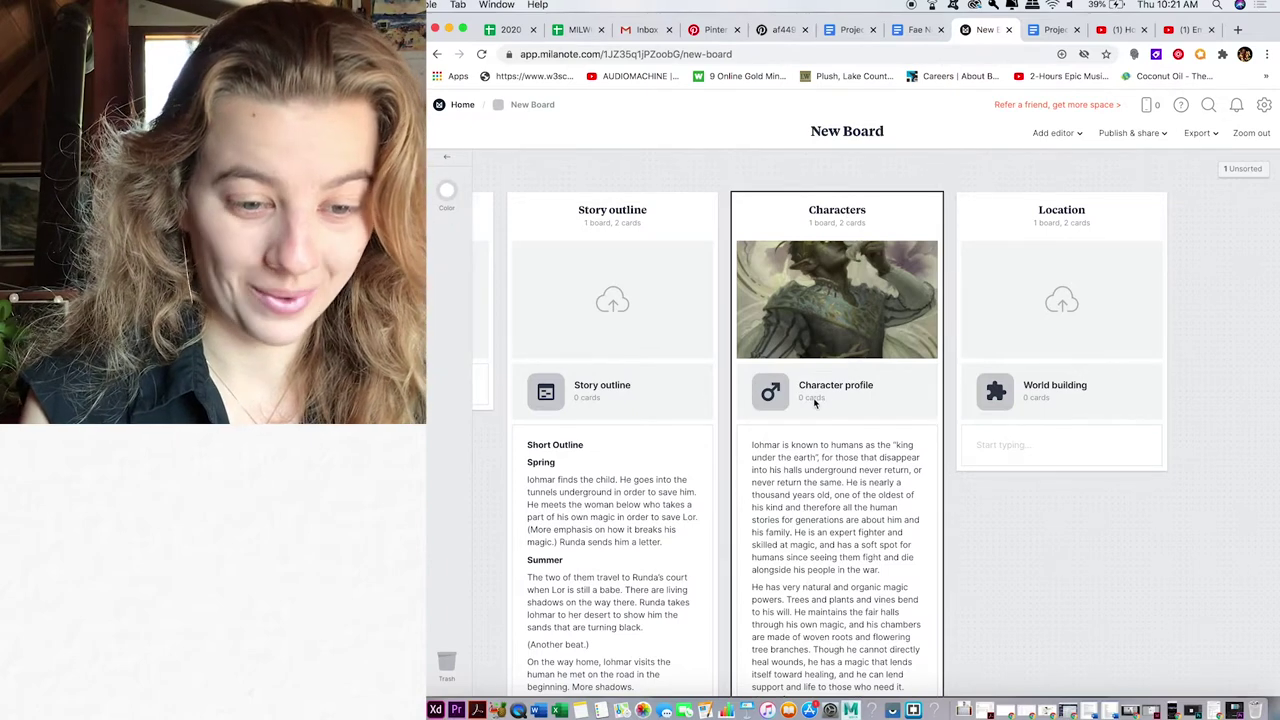
scroll(600, 390, left, 3)
click(562, 390)
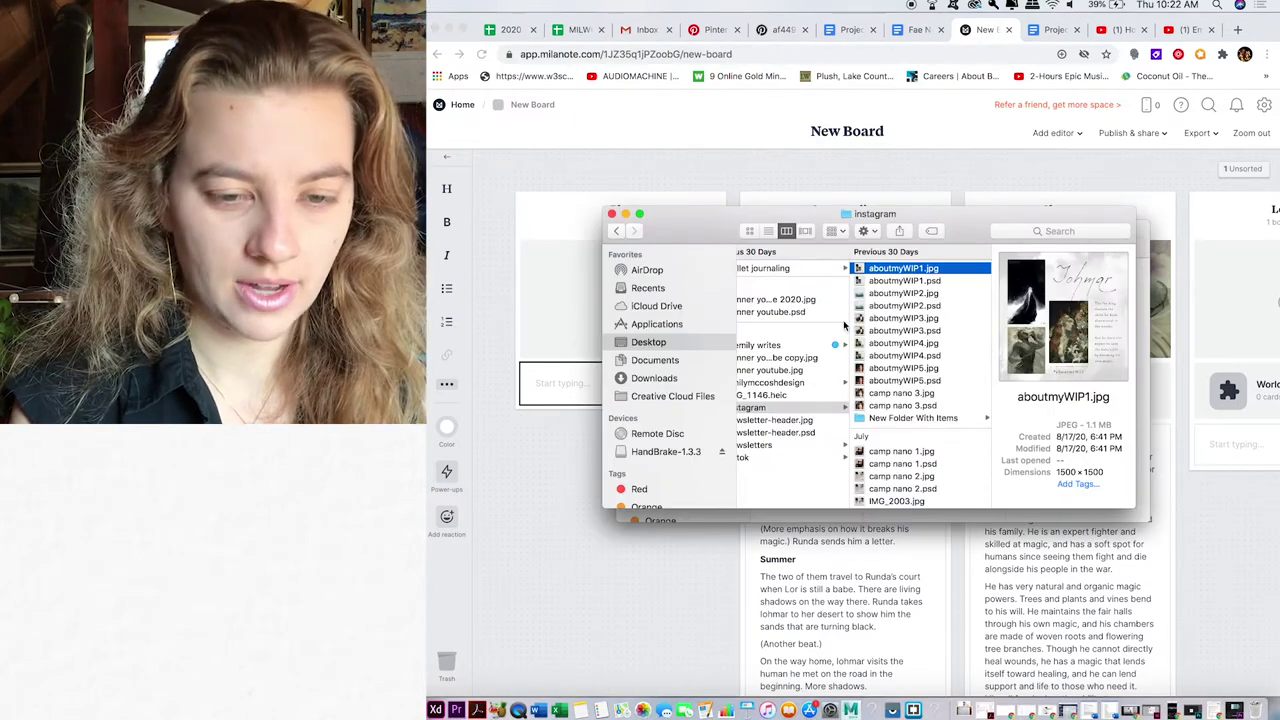
key(space)
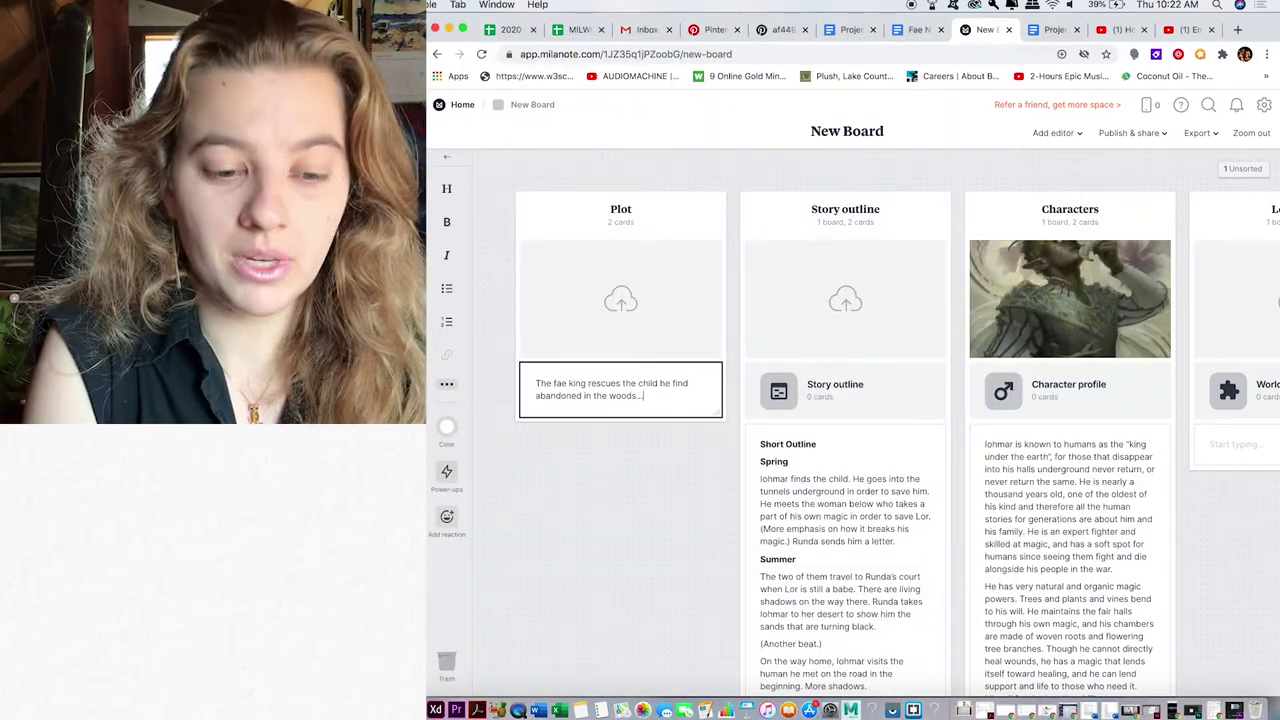
key(Return)
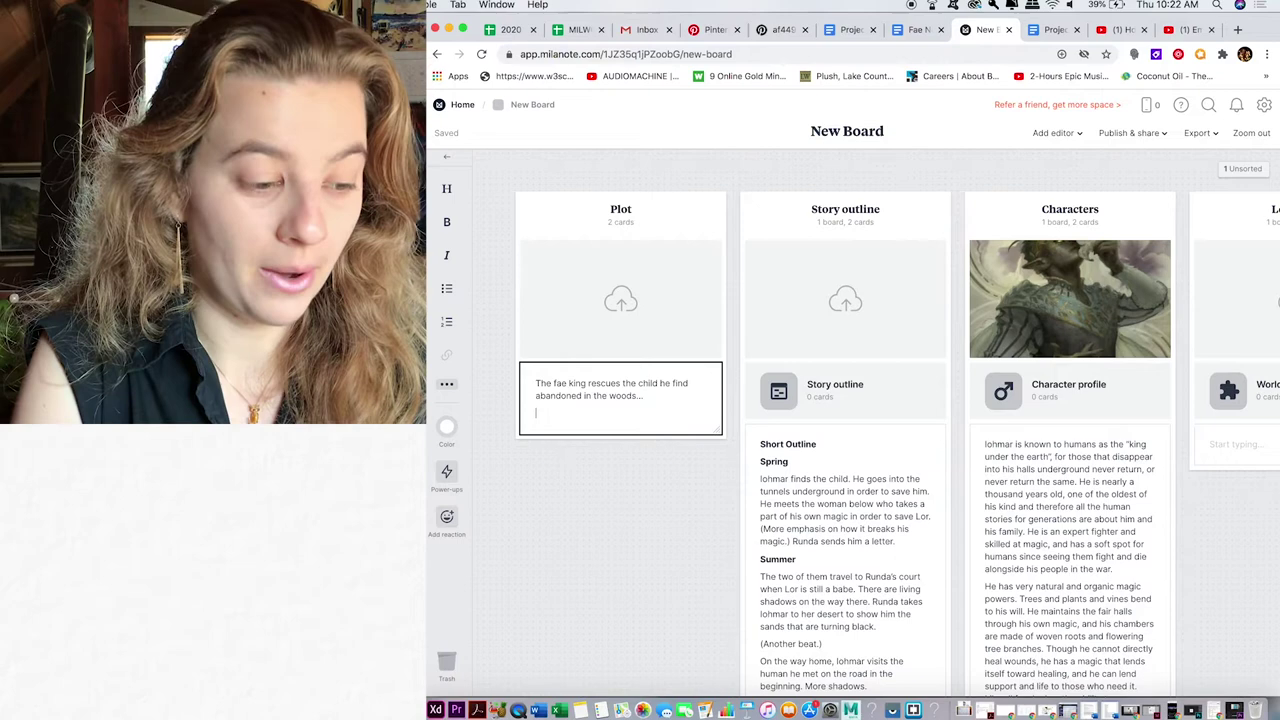
text(b)
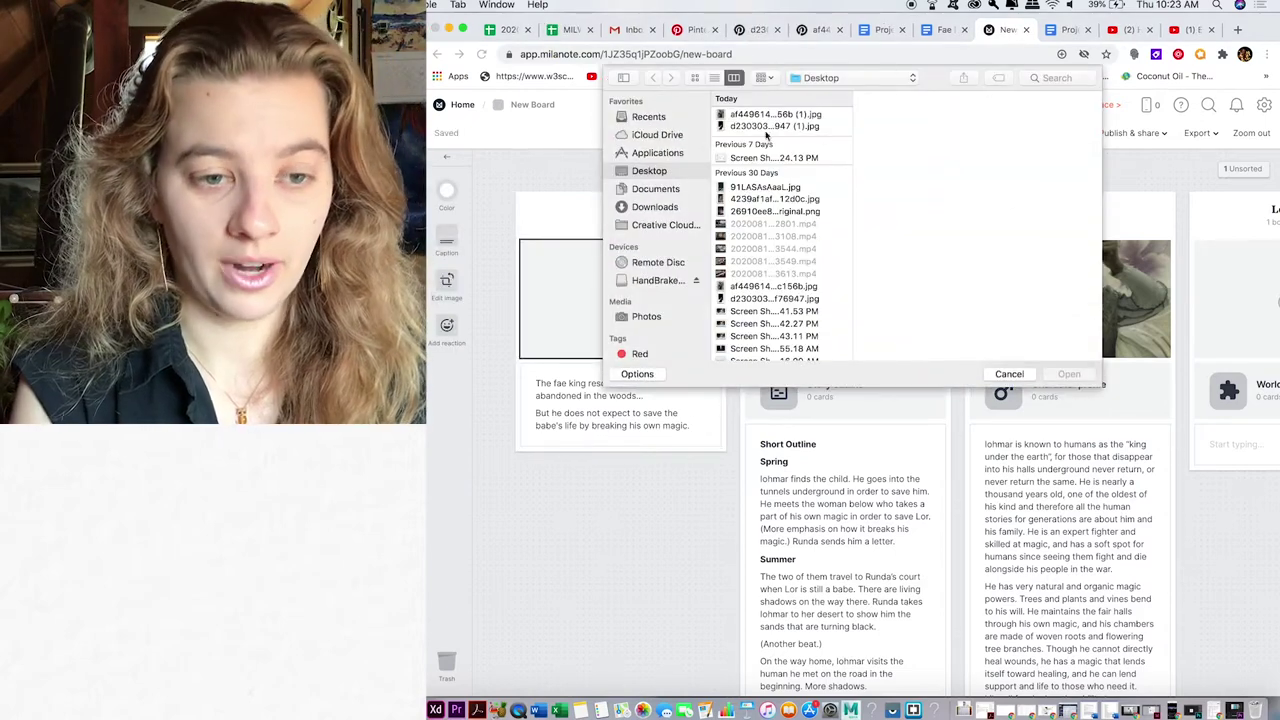
- Fill the Plot column's image placeholder with the Iohmar collage picture aboutmyWIP1.jpg
click(850, 77)
key(Escape)
key(Escape)
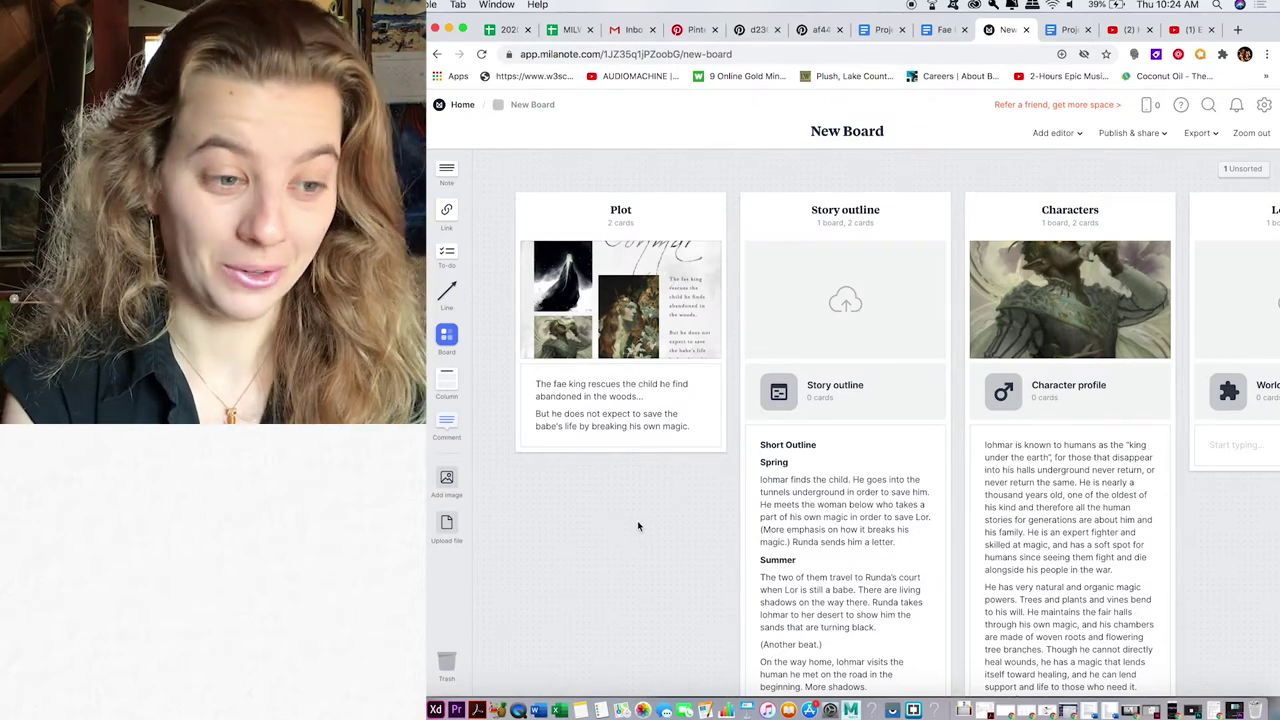
- Look through the Fae Novel pins on Pinterest for a picture for the Location column, and close the two open image tabs
scroll(700, 480, right, 5)
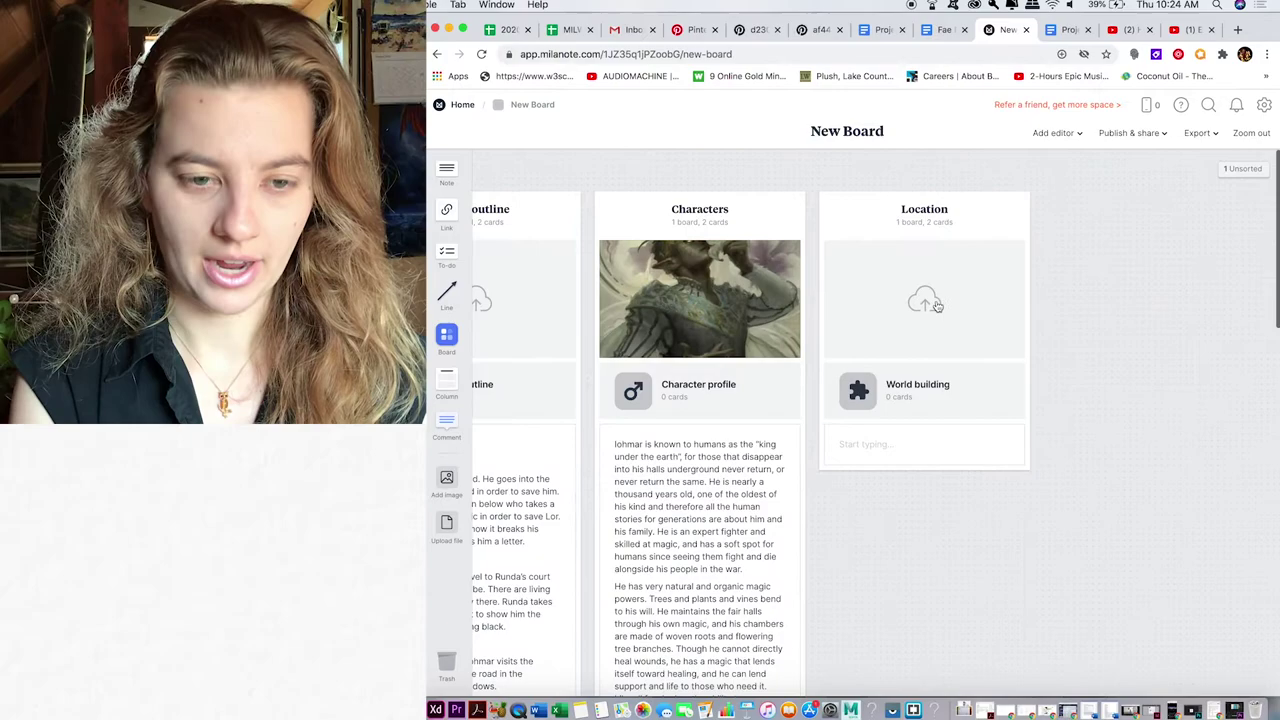
click(690, 29)
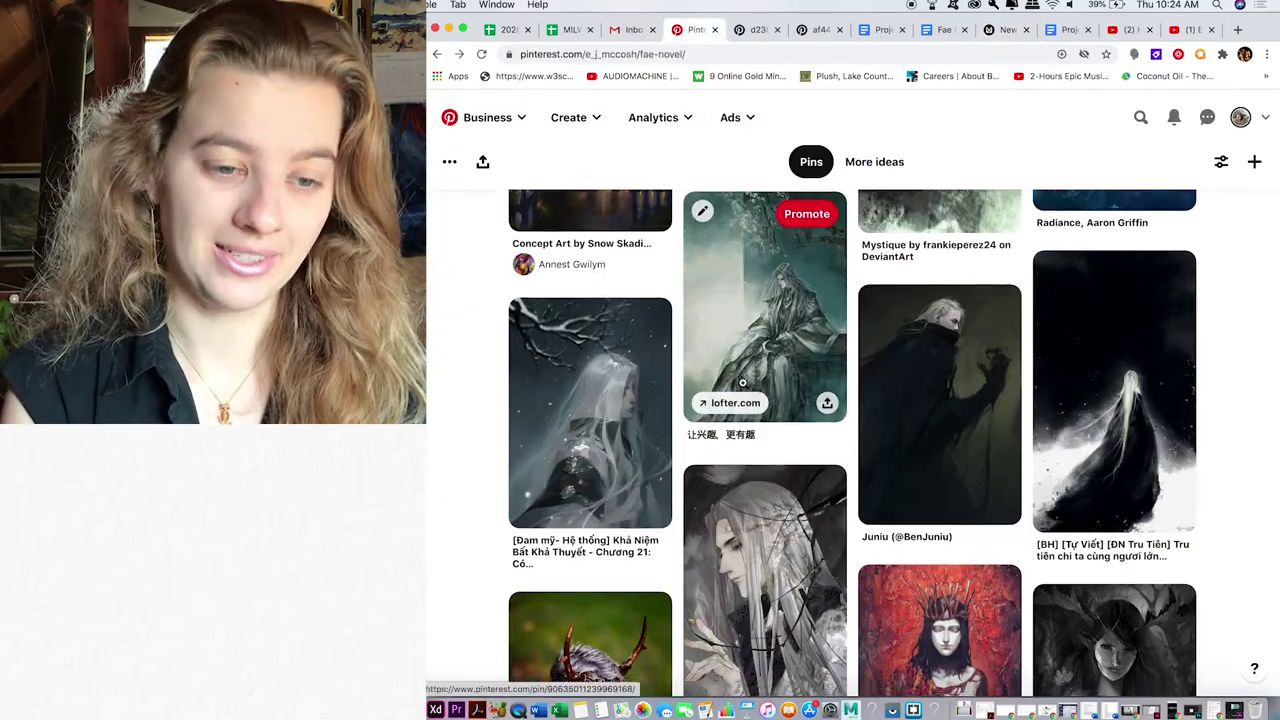
scroll(750, 380, down, 3)
key(ctrl+Tab)
key(super+w)
key(super+w)
- In the Project Fae Outline/Snippits document, find the Some Worldbuilding section that describes the Fair Halls
scroll(752, 420, down, 15)
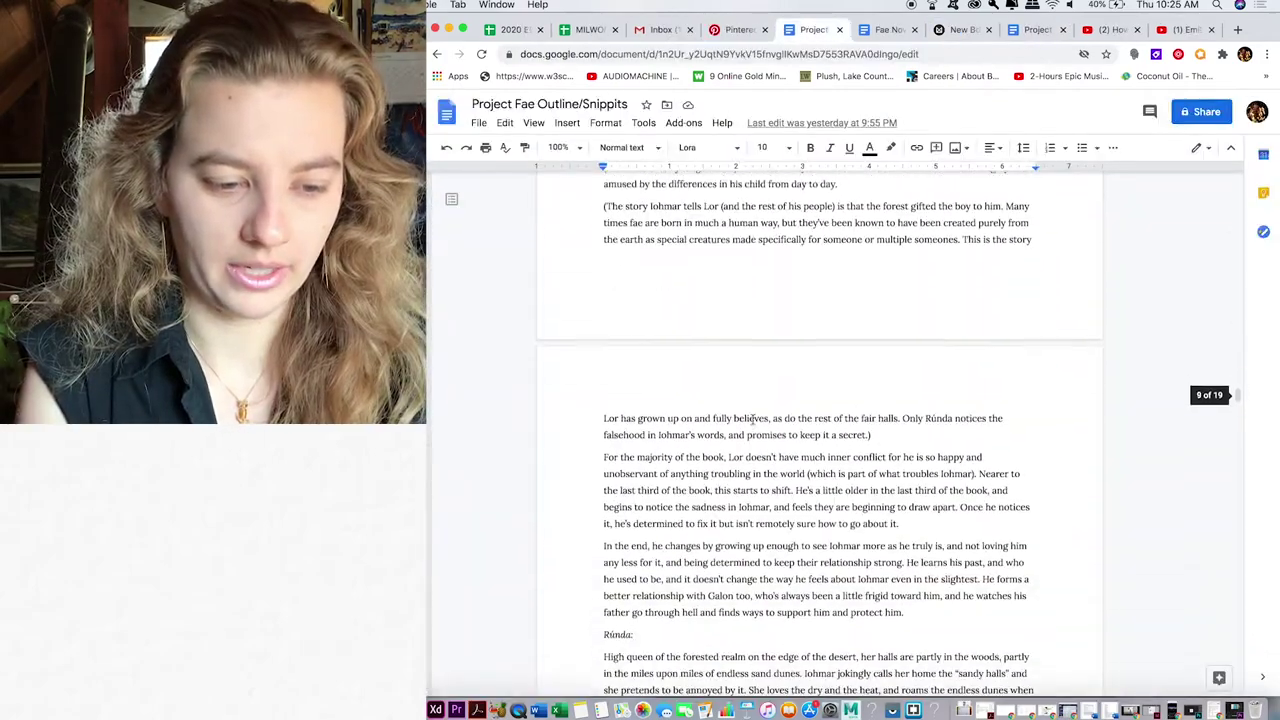
scroll(820, 430, down, 5)
scroll(820, 430, up, 15)
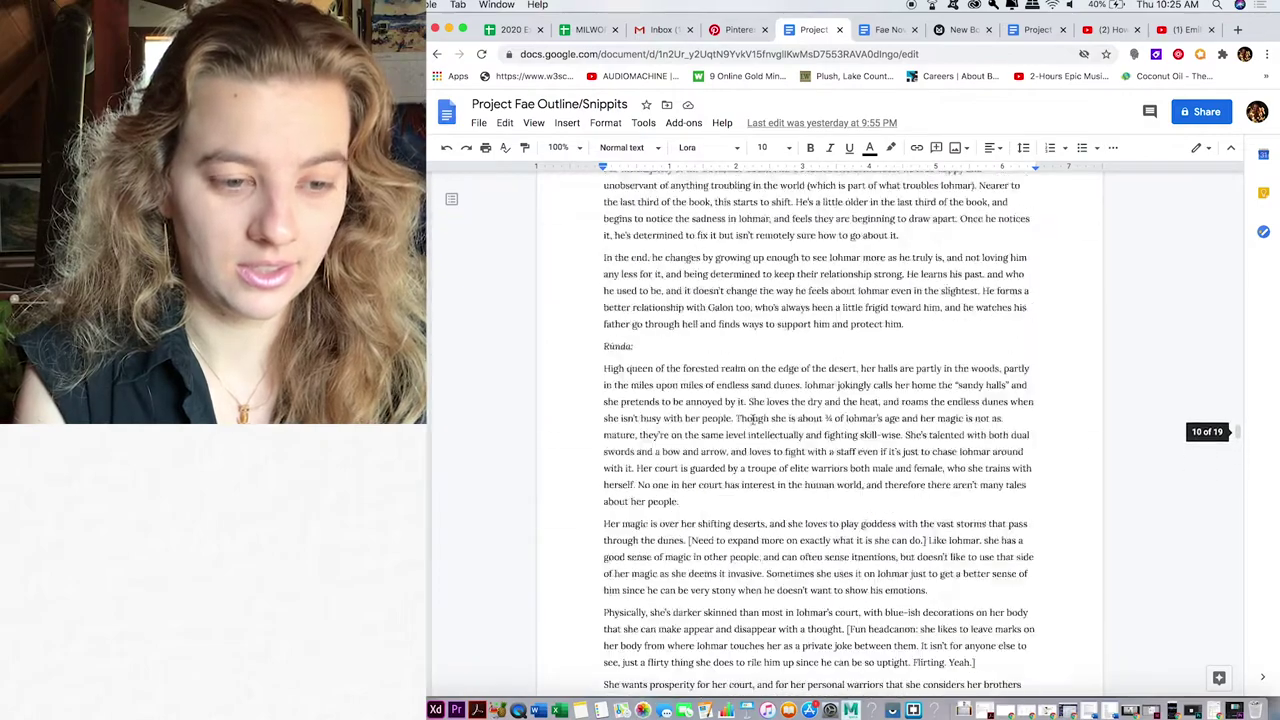
scroll(752, 421, up, 20)
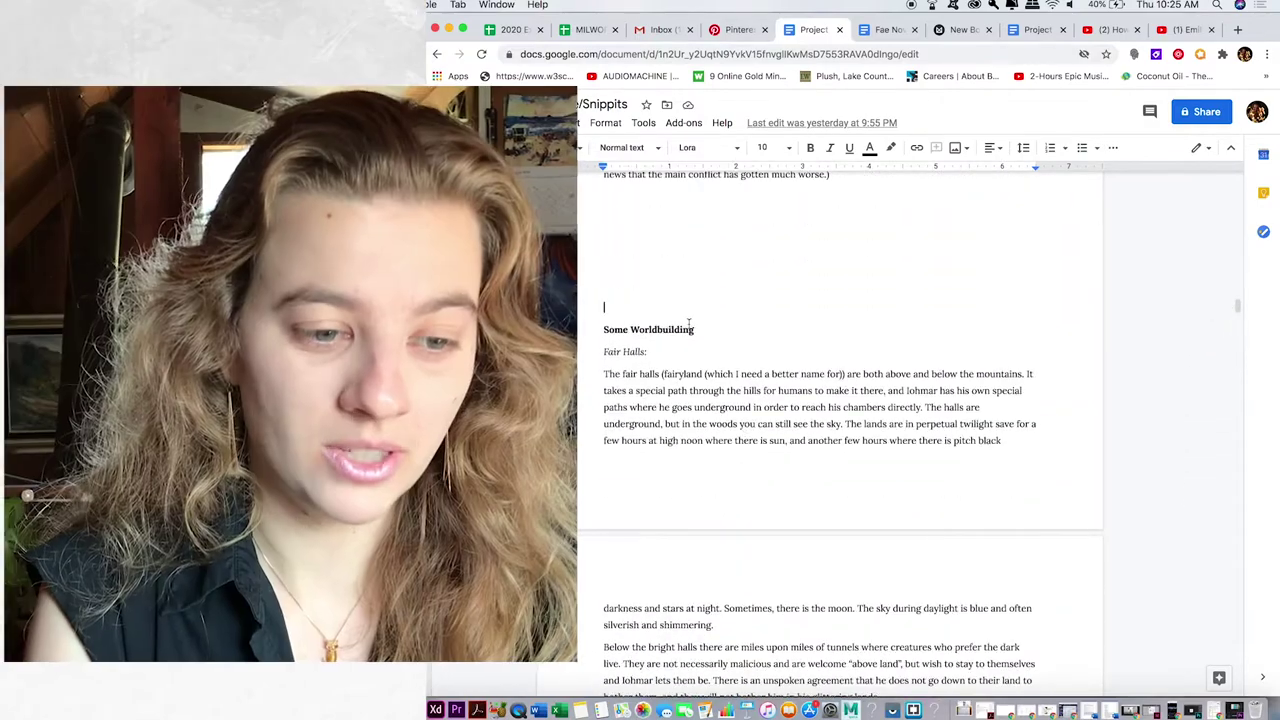
scroll(720, 400, down, 2)
scroll(708, 385, down, 3)
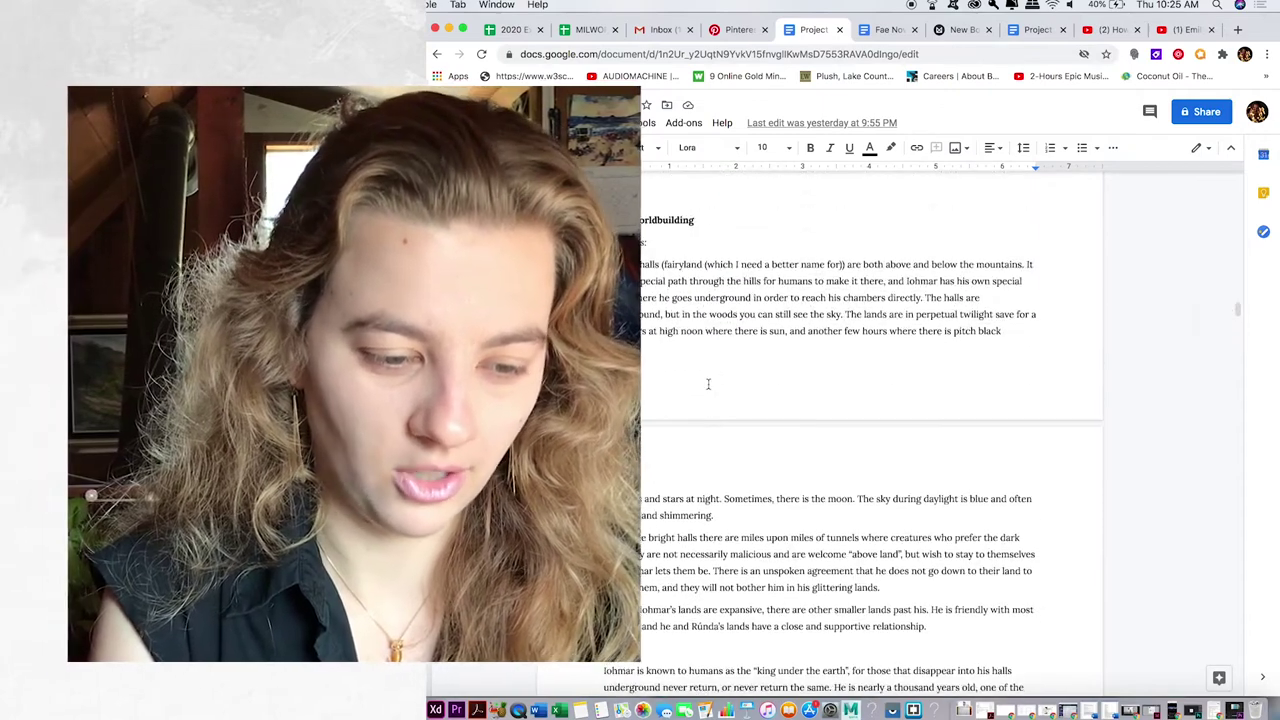
- On Milanote's Character profile board, dismiss the built-in images tip and upload the Oberon picture from the Desktop into the image placeholder
key(ctrl+Tab)
key(ctrl+Tab)
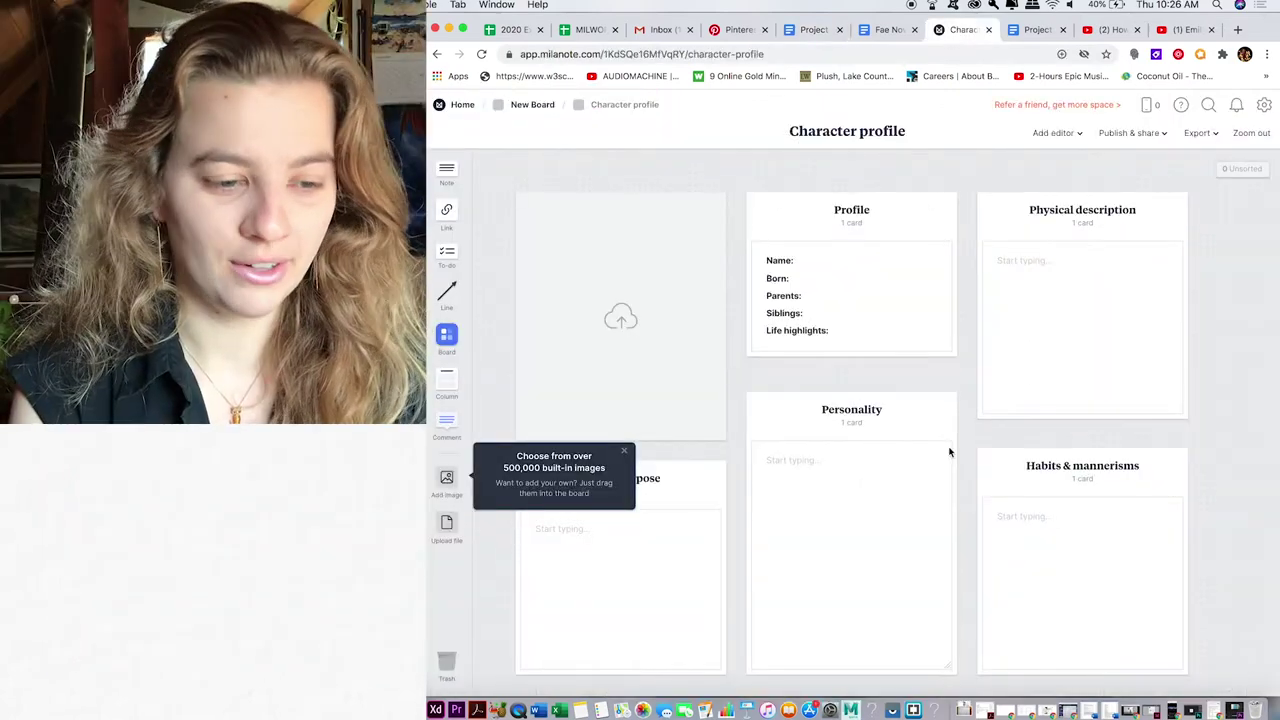
click(624, 450)
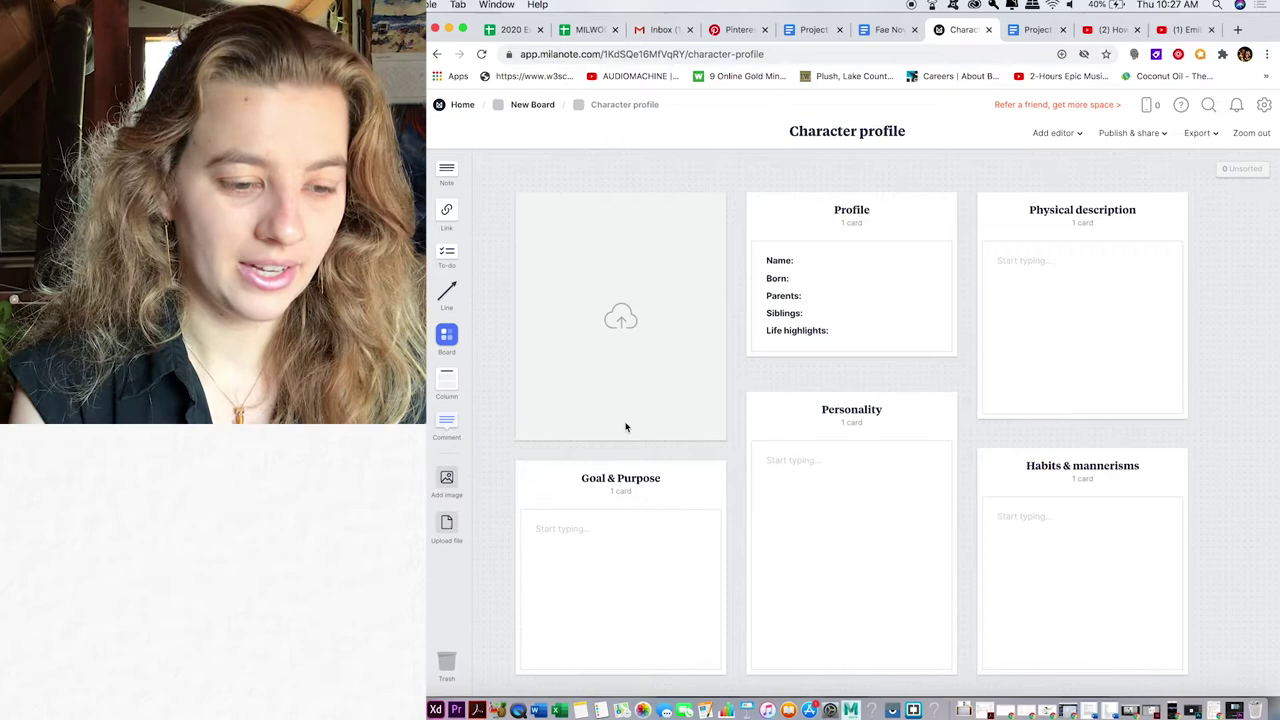
click(632, 339)
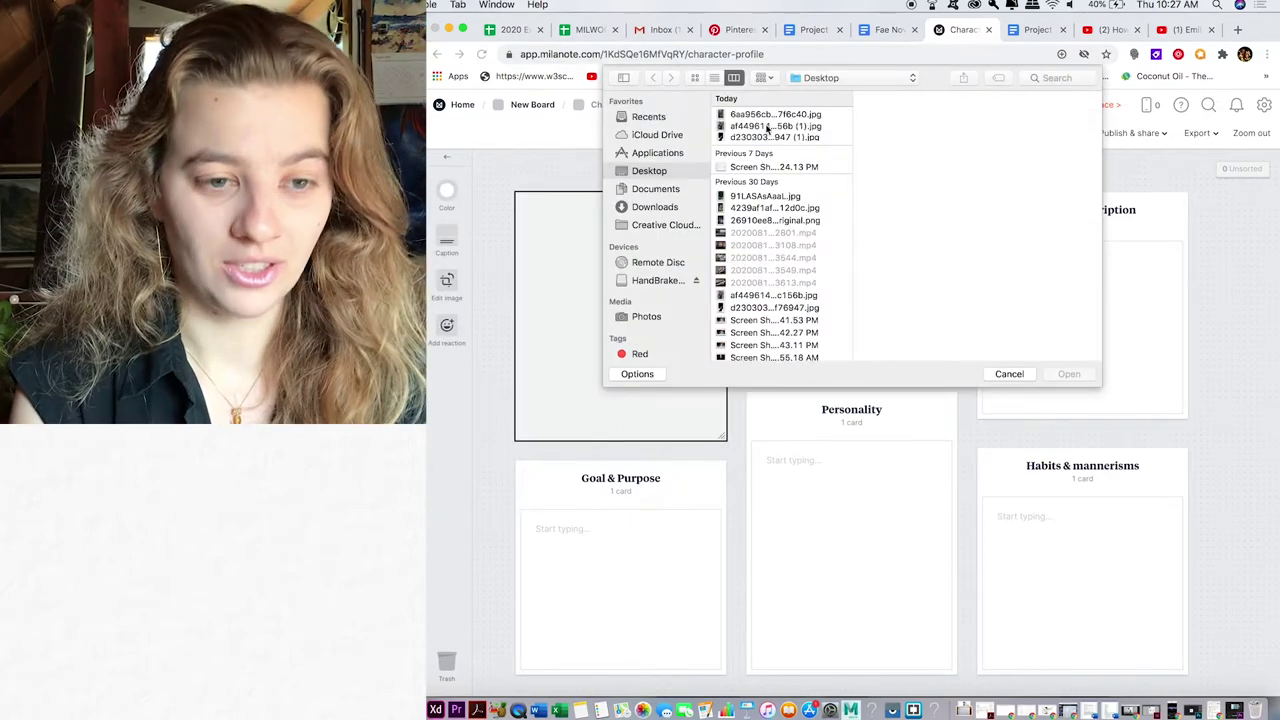
- Enter Iohmar as the name in the Profile card and select the Life highlights line
double_click(817, 311)
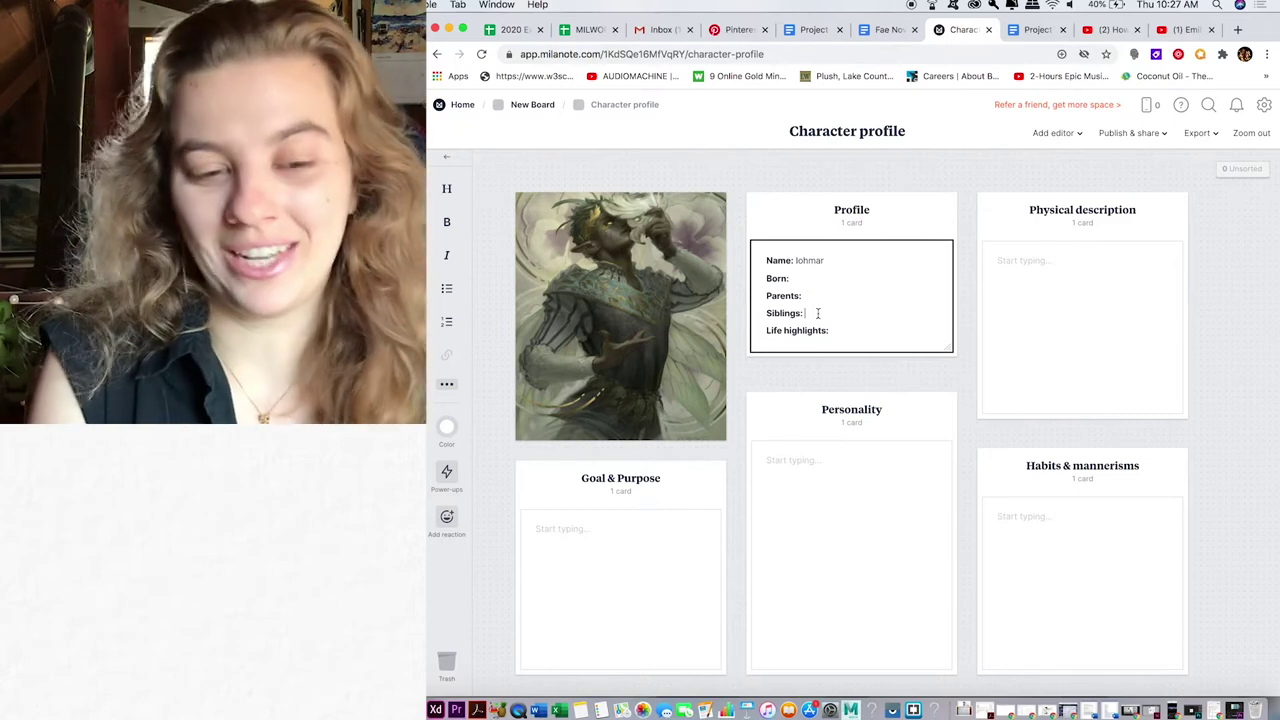
drag(847, 333, 762, 334)
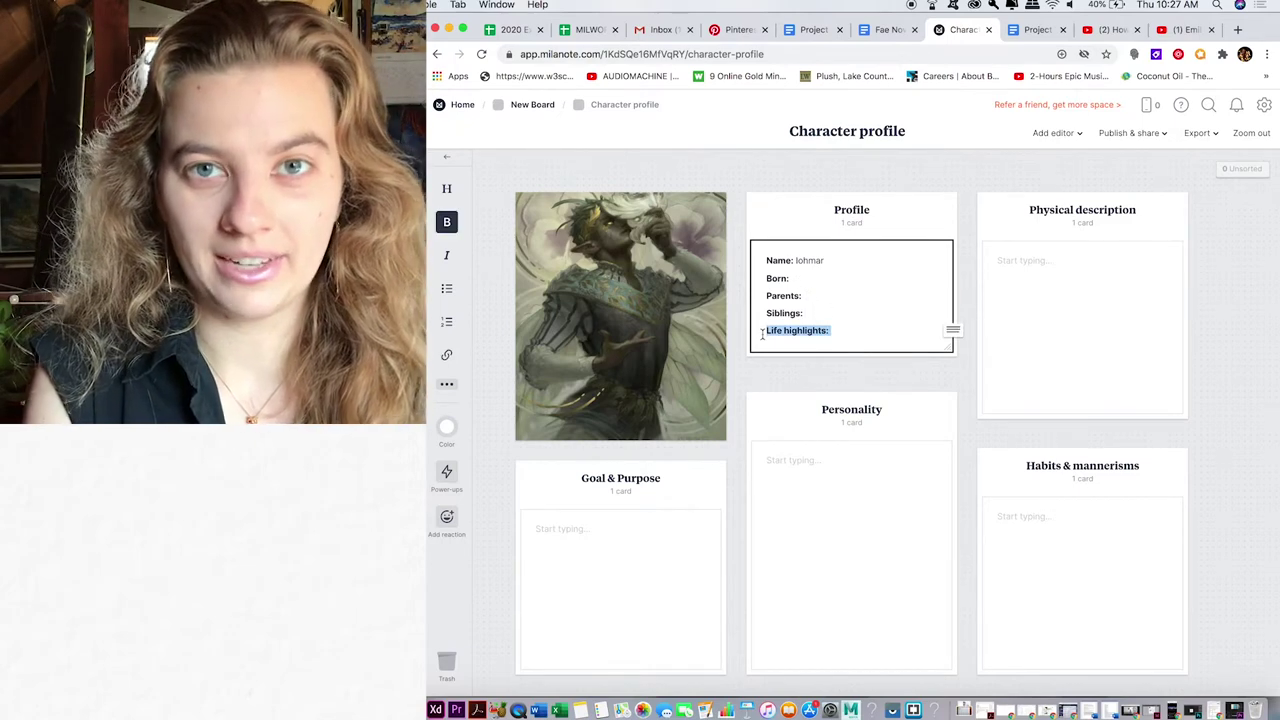
- Copy Iohmar's physical description, from "Physically, he is tall and pale" to "eyes black," from the Project Fae Outline/Snippits document into the Physical description card
key(ctrl+shift+Tab)
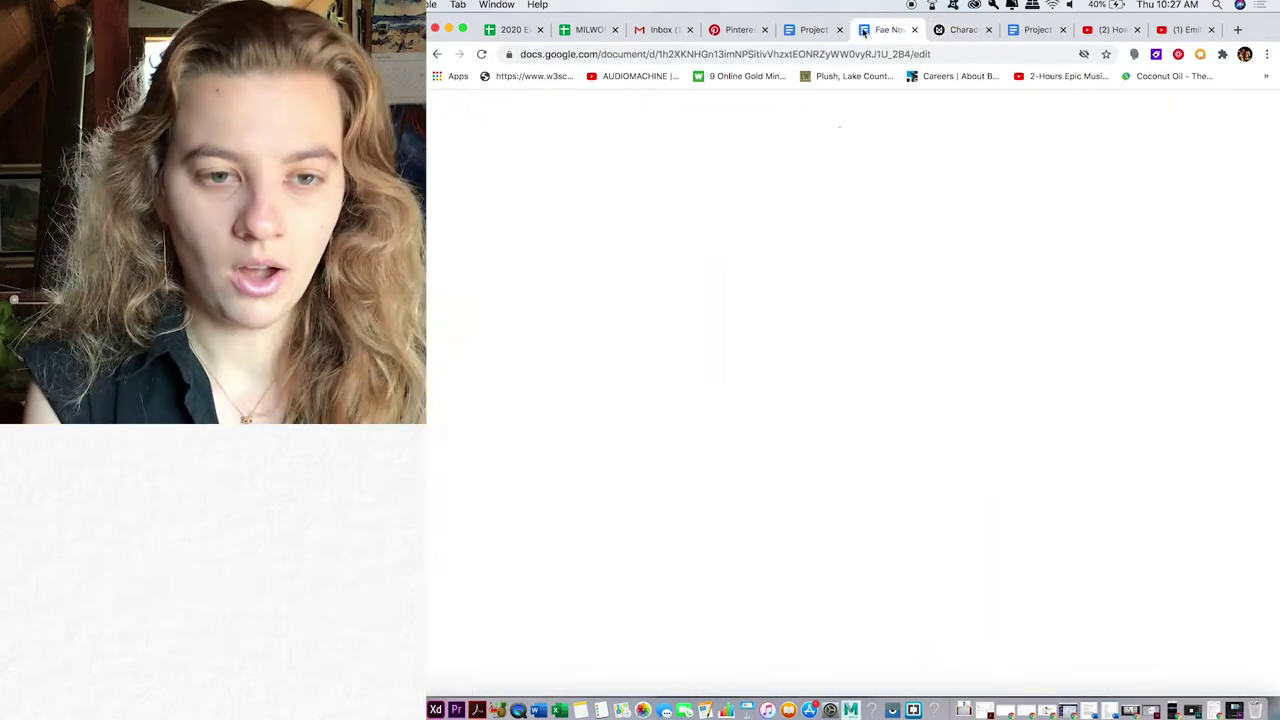
click(799, 29)
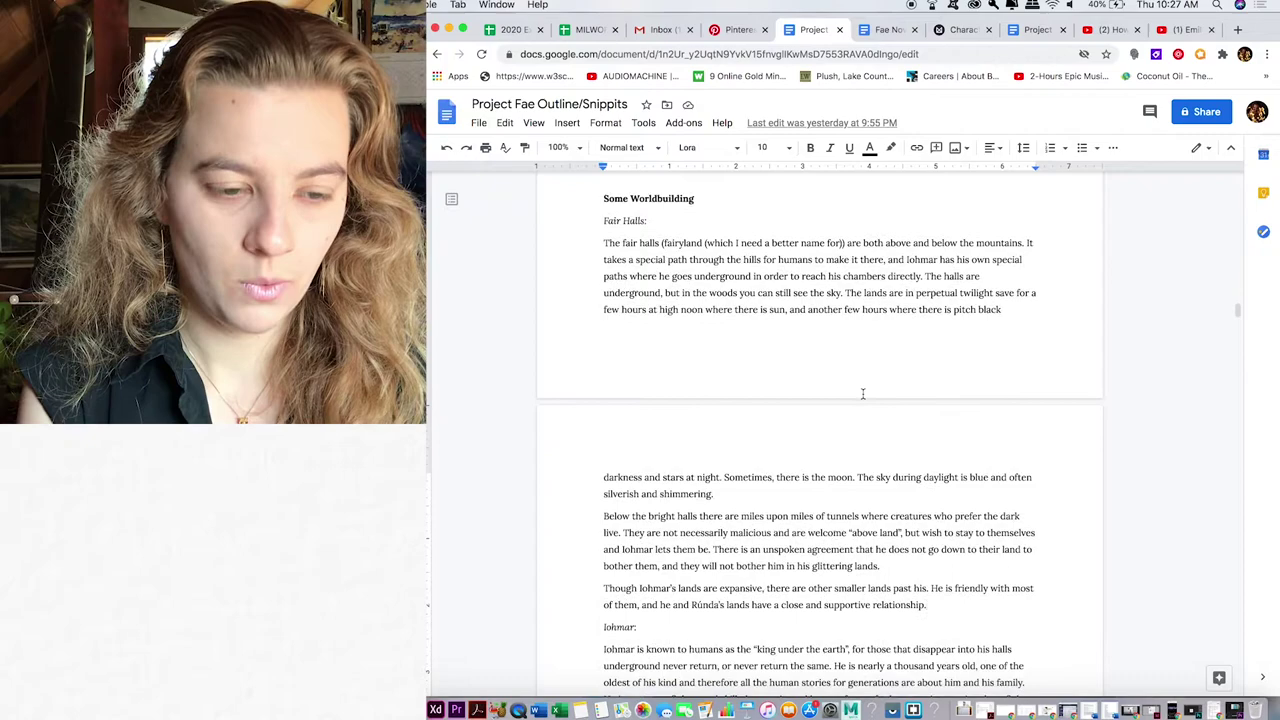
scroll(863, 394, down, 8)
click(860, 38)
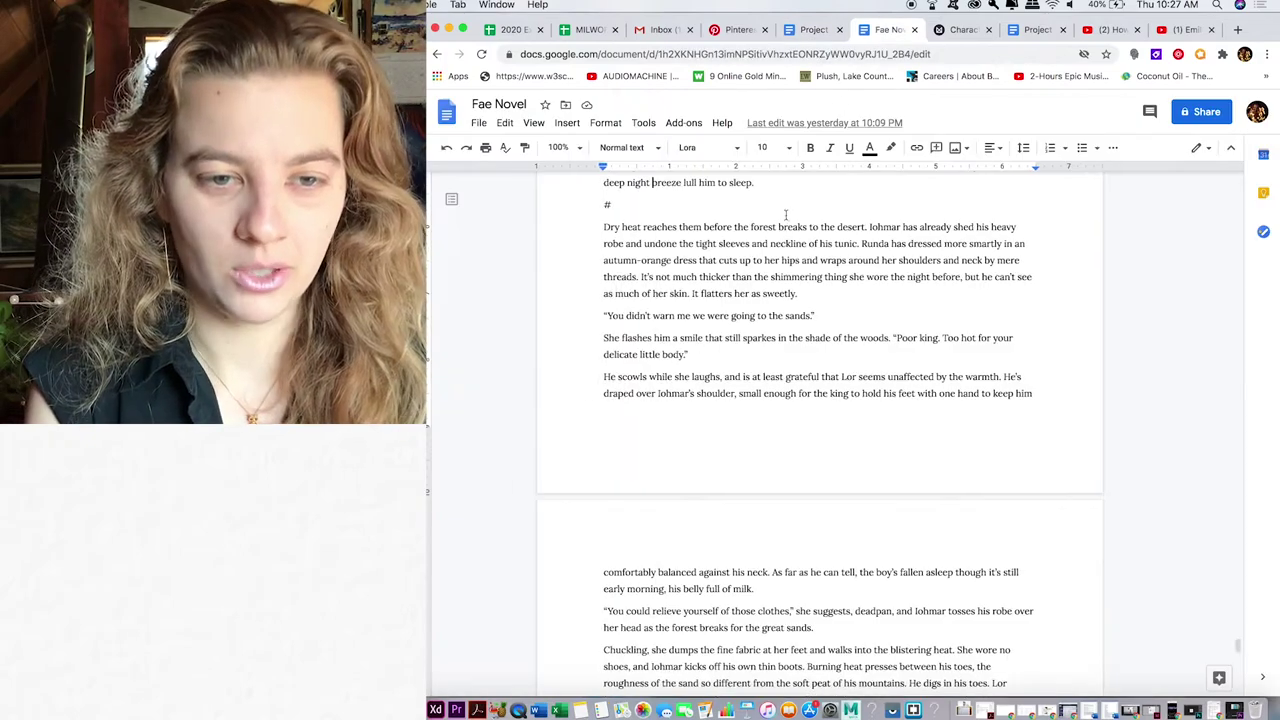
click(814, 33)
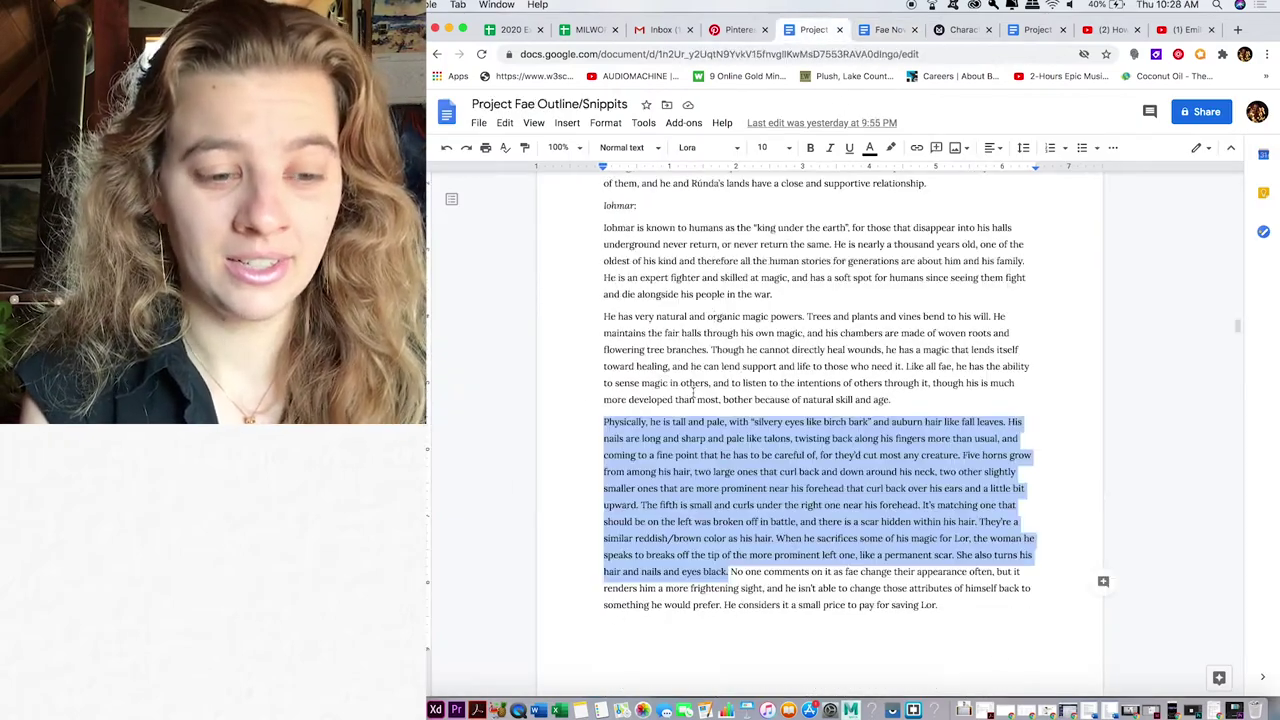
- Copy the two Iohmar paragraphs from "He feels out of place" to "died too early" into the Goal & Purpose card on the Character profile board
scroll(691, 391, down, 5)
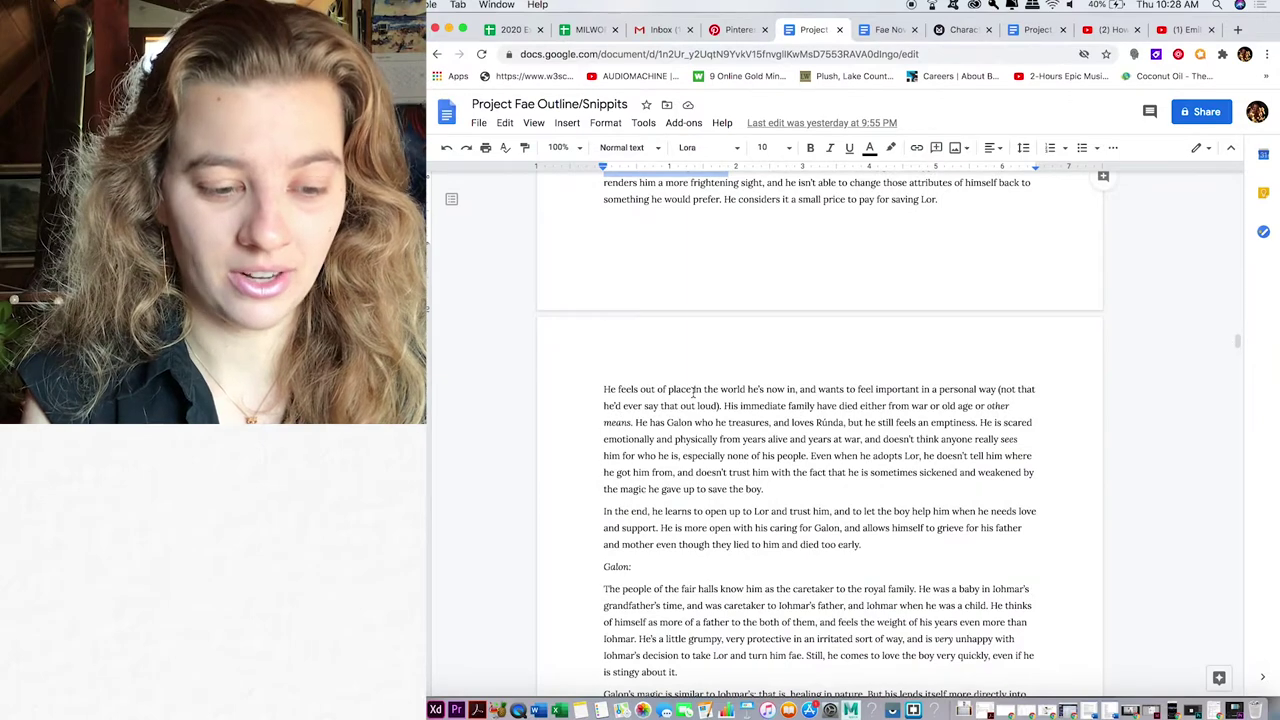
scroll(693, 392, up, 1)
key(ctrl+Tab)
key(ctrl+Tab)
- Remove the bold formatting from all of the text in the Goal & Purpose card
key(super+a)
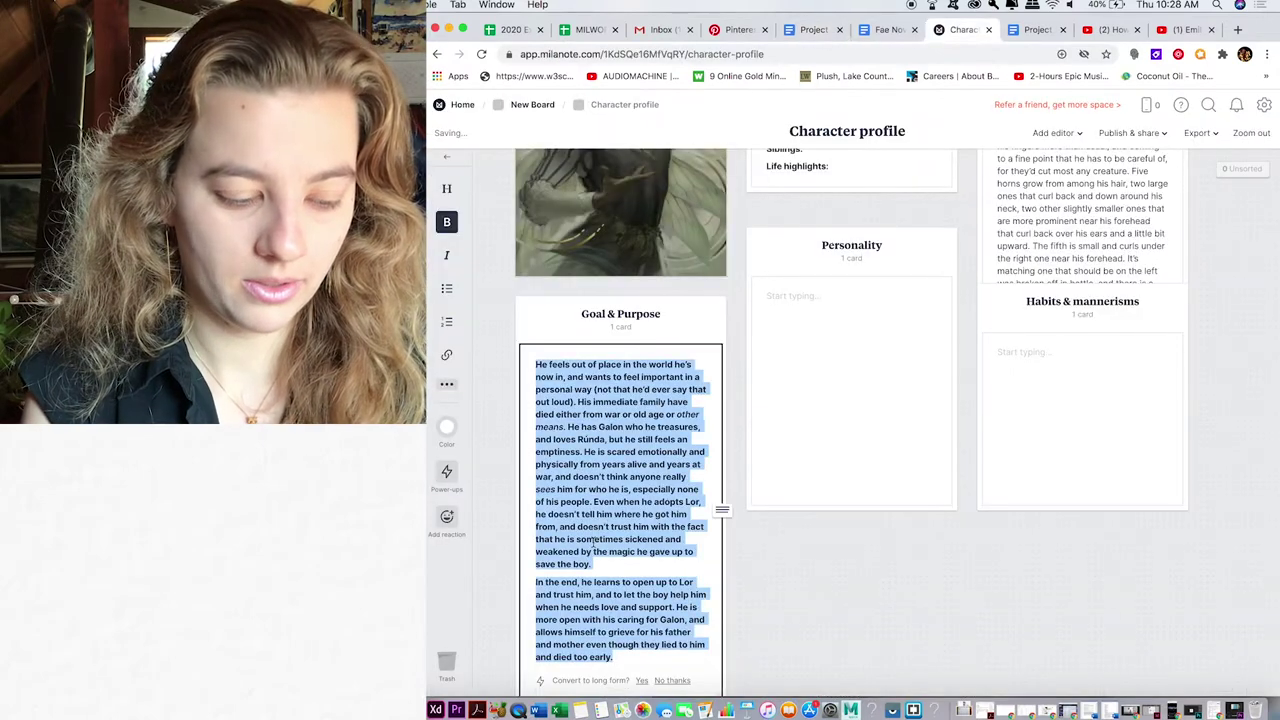
click(600, 540)
scroll(817, 432, up, 2)
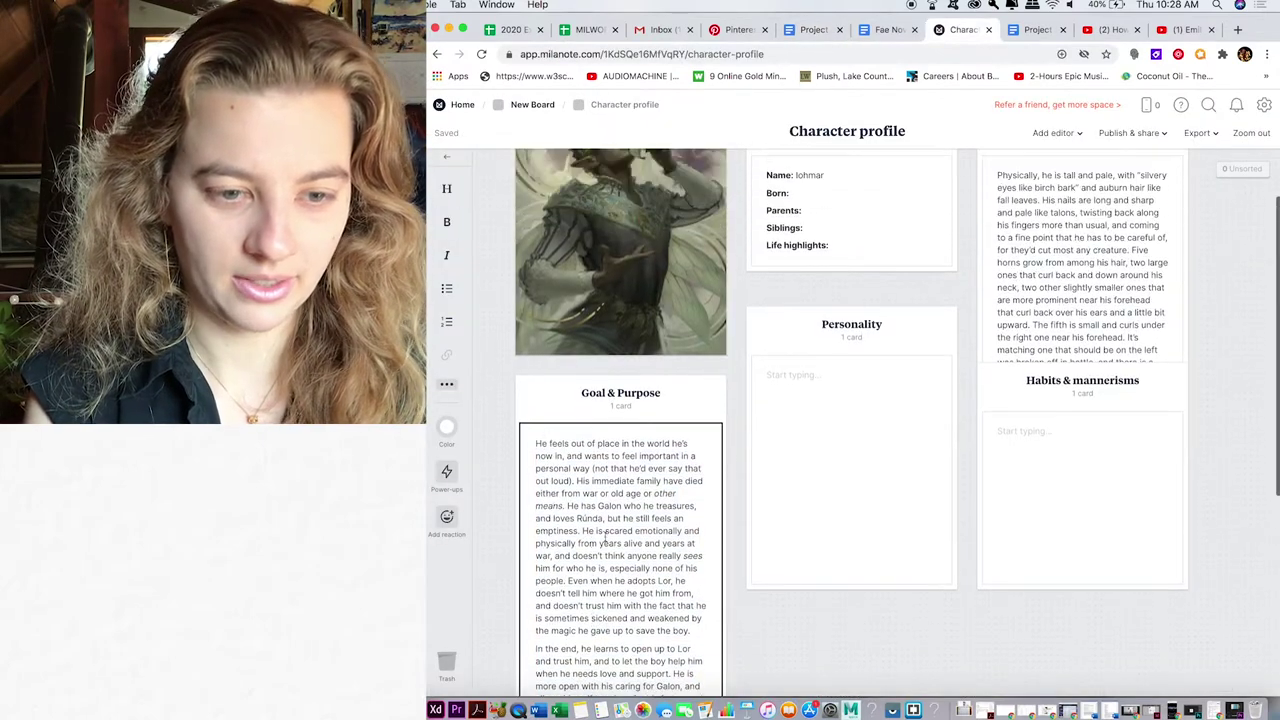
- Enter "Grump." in the Personality card on the Character profile board
click(817, 432)
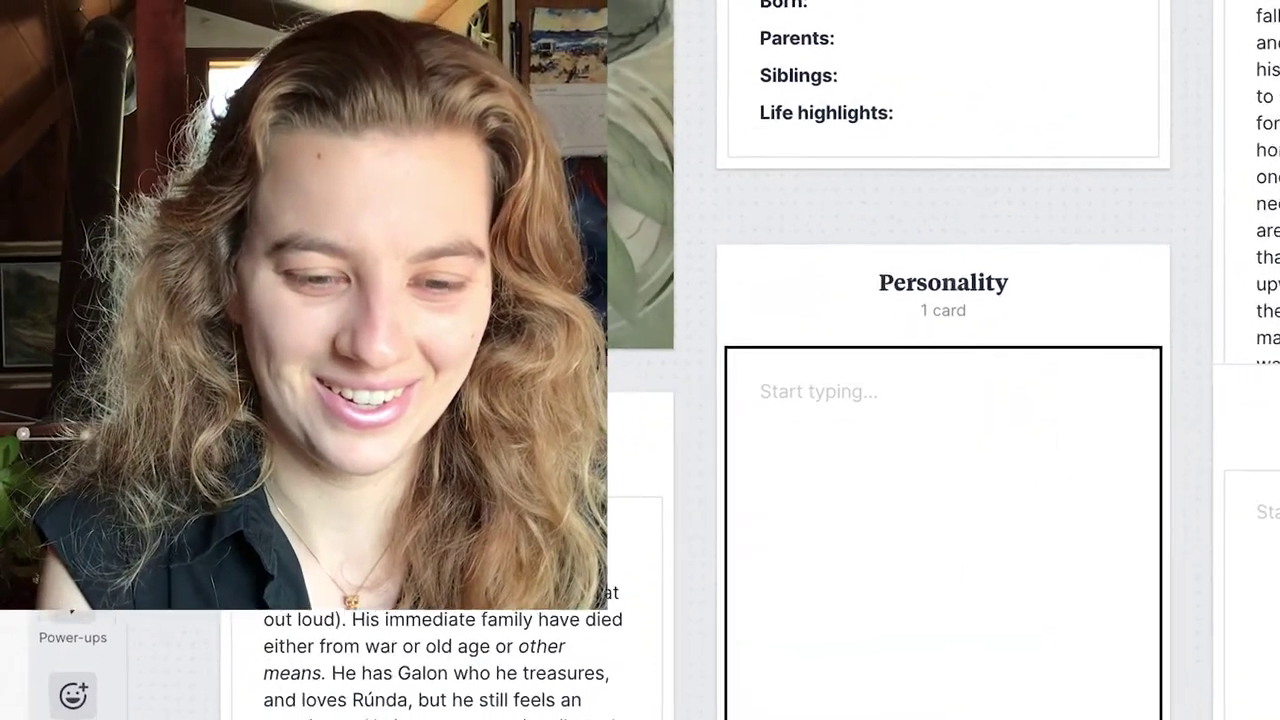
text(Grump)
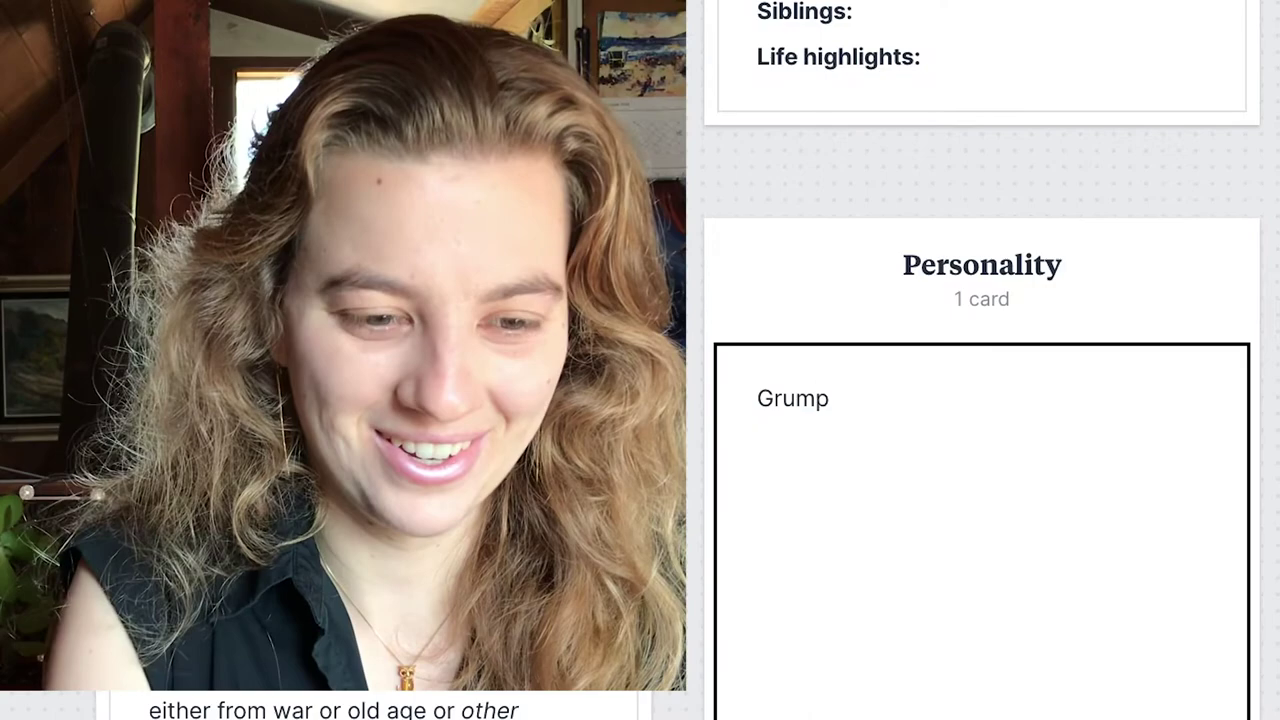
text(.)
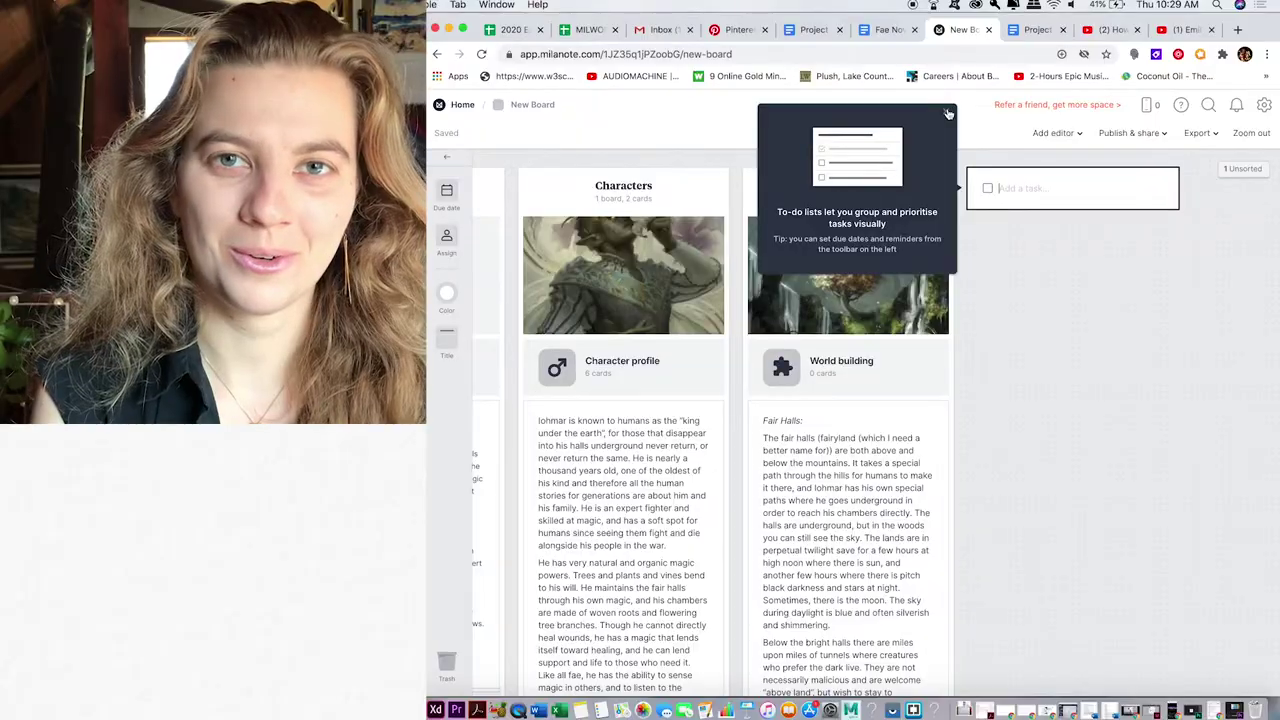
- Dismiss the to-do list tip and read the bracketed revision notes at the end of the Fae Novel document for to-do items
click(948, 113)
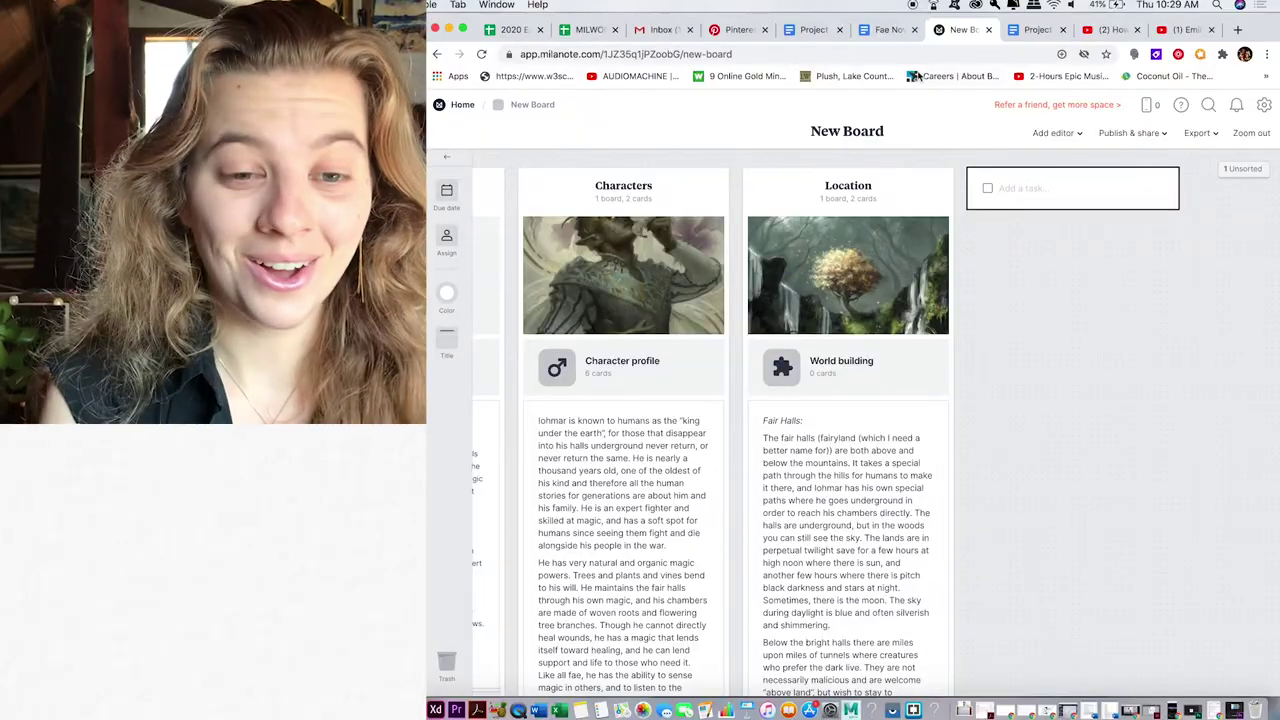
click(886, 30)
scroll(883, 326, down, 15)
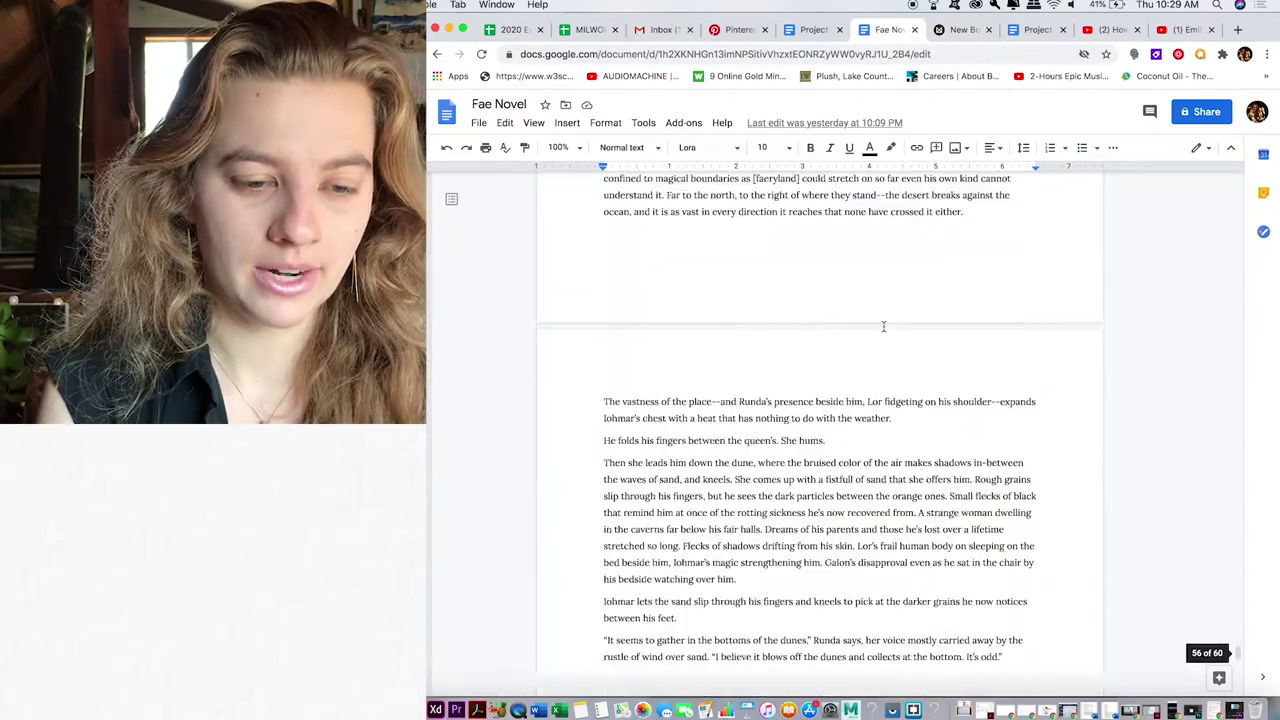
scroll(883, 326, down, 20)
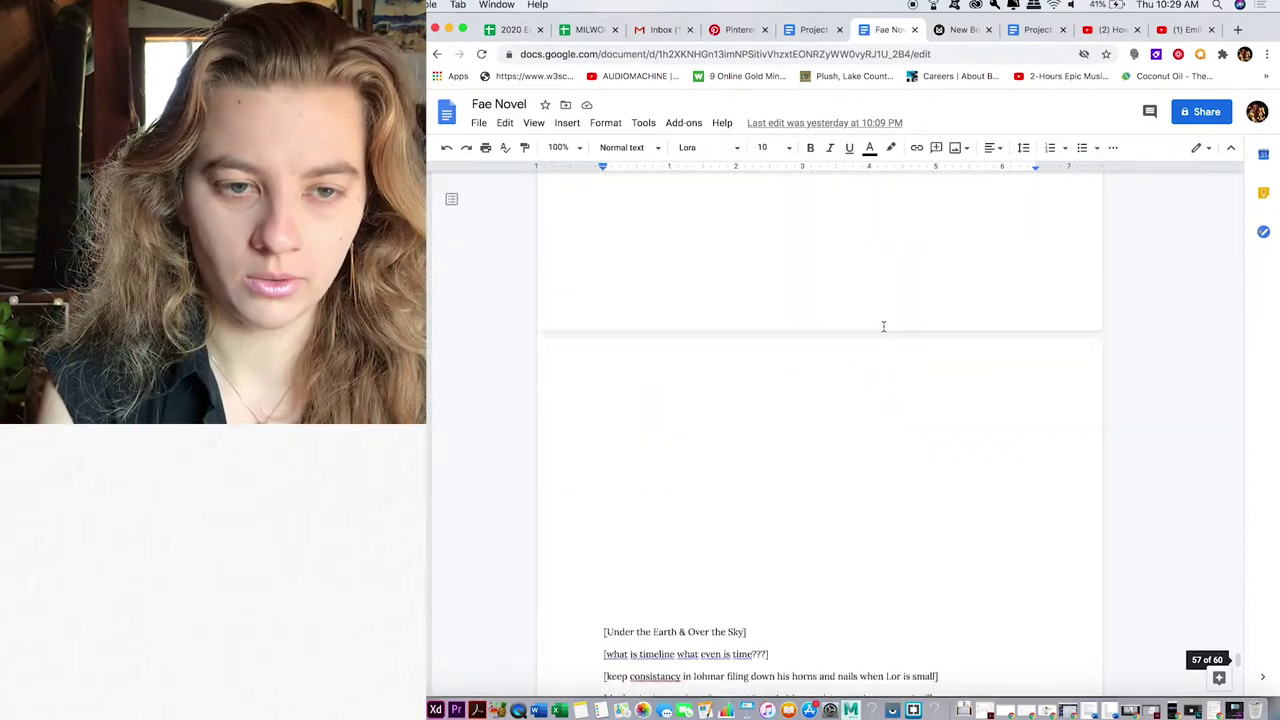
drag(585, 175, 607, 250)
click(672, 330)
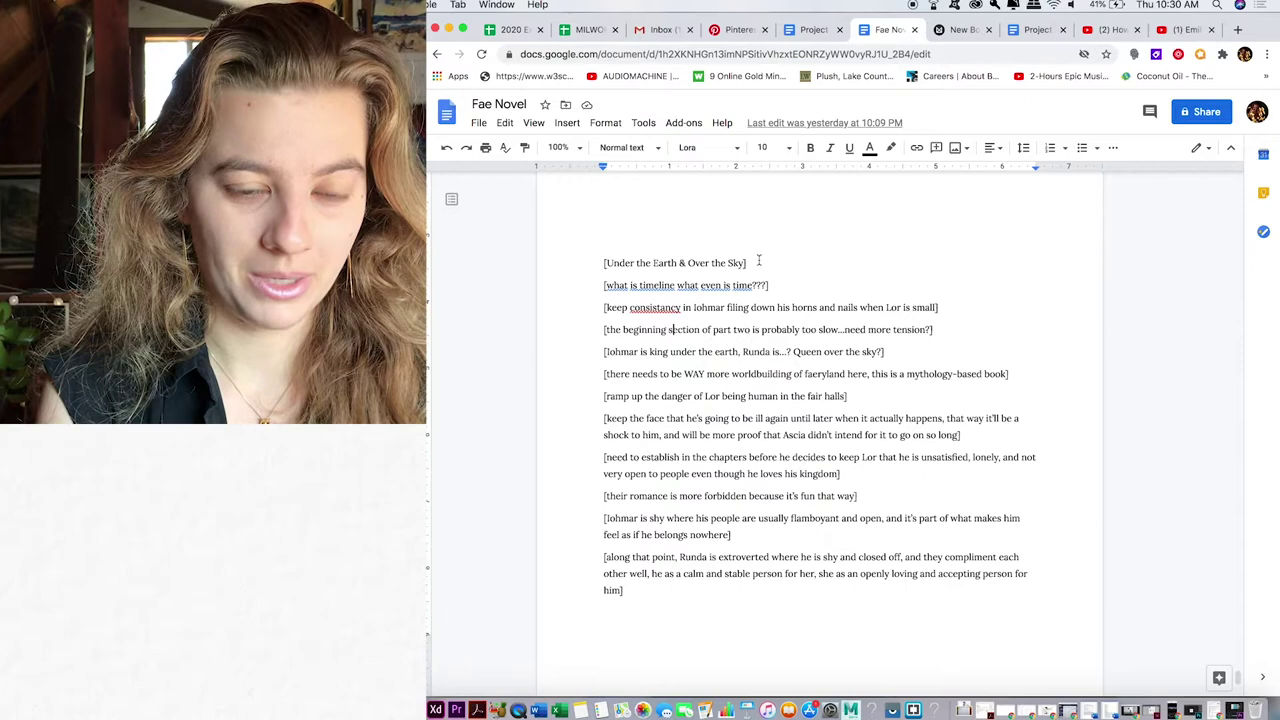
triple_click(747, 263)
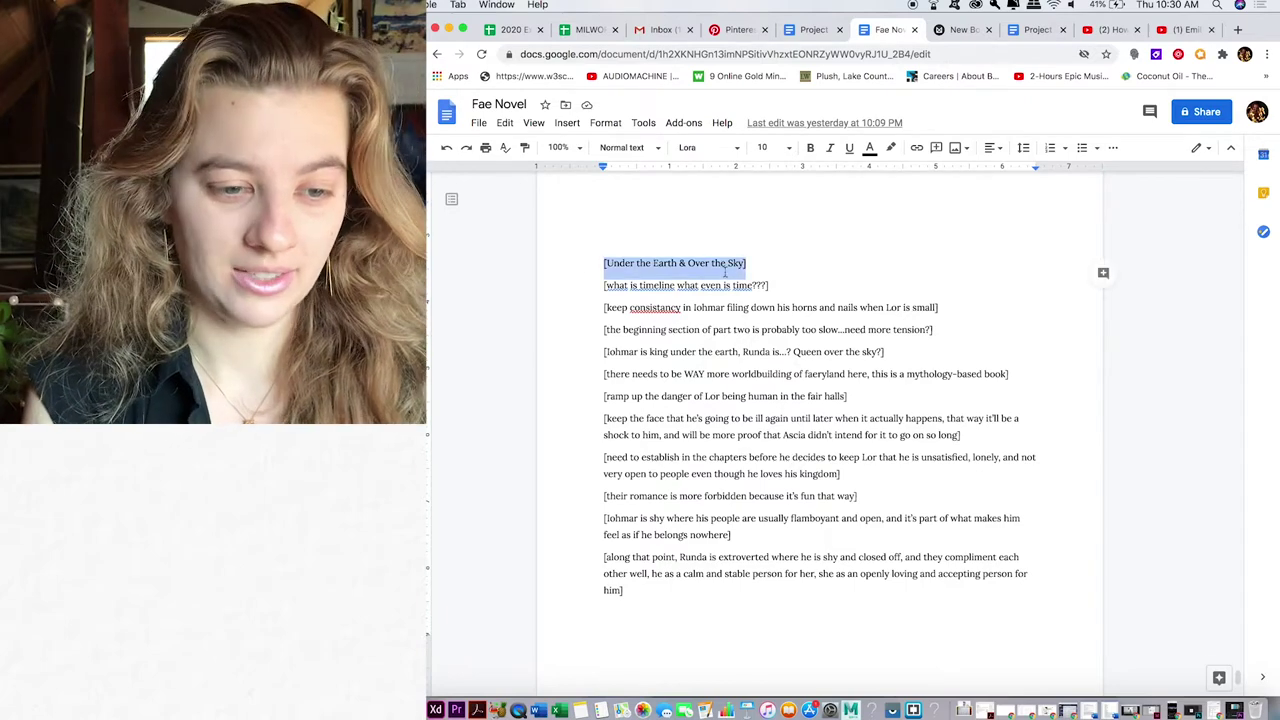
triple_click(757, 287)
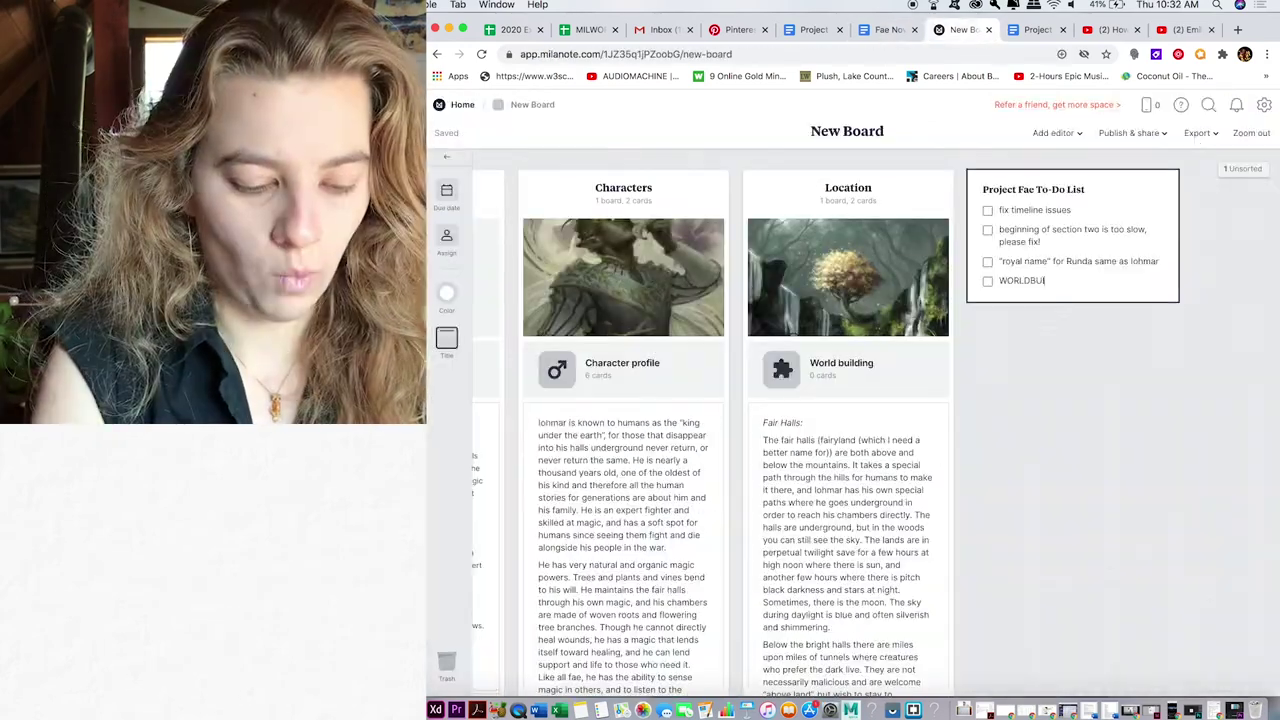
- Complete the fourth item of the Project Fae To-Do List as "WORLDBUILDING DOOFUS!!!" and finish editing the list
text(LDING)
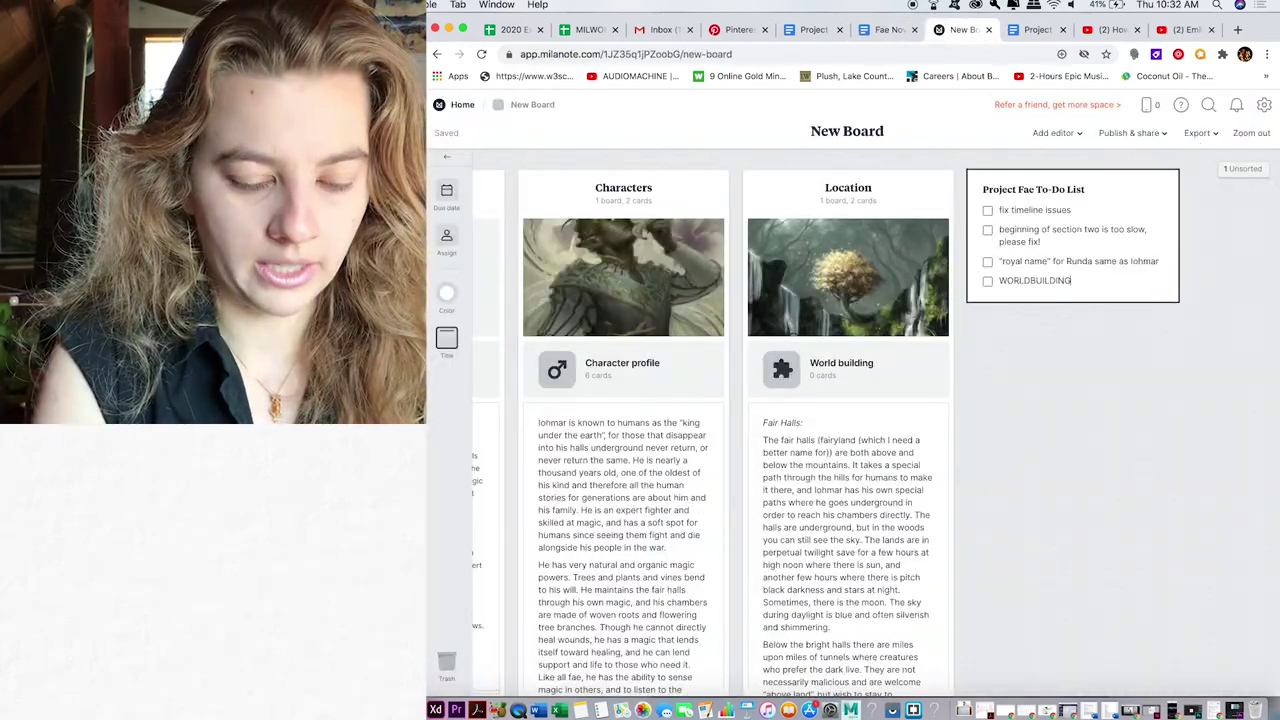
text( DOOFUS)
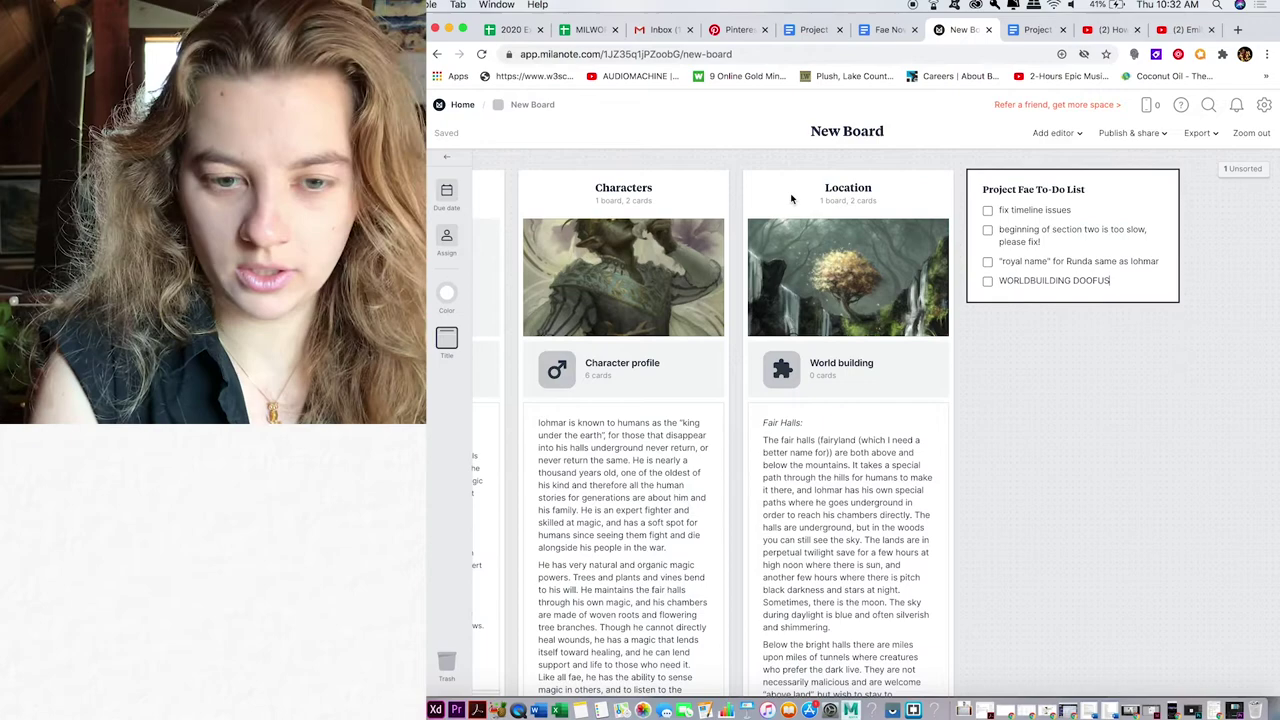
text(!!)
click(455, 159)
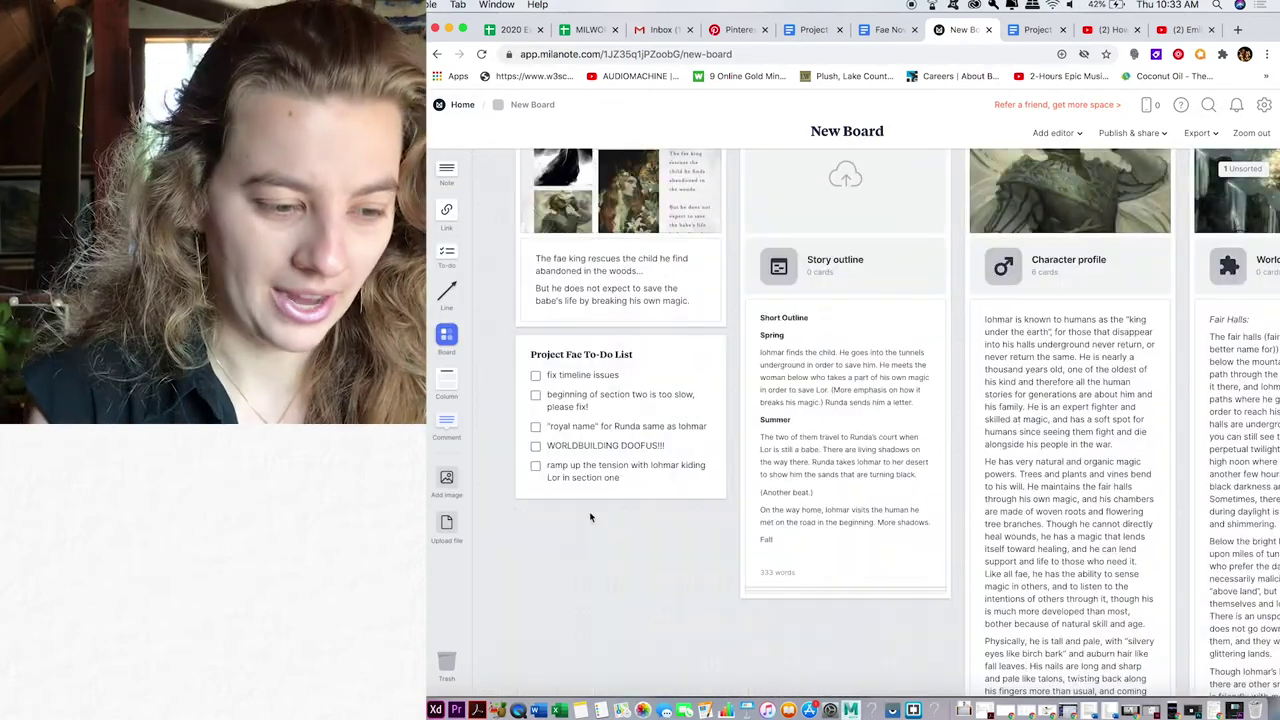
- Open the Story outline board from its column and choose the Story Outline template for it
scroll(589, 516, right, 5)
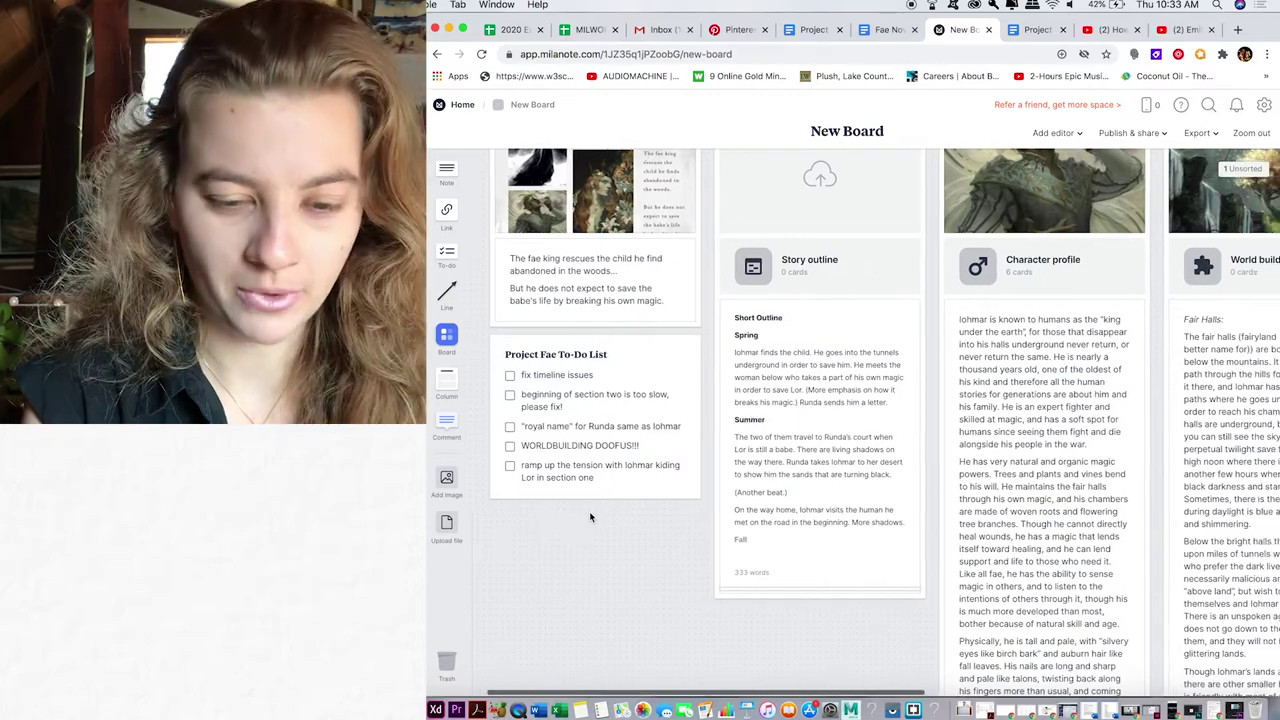
scroll(587, 516, up, 3)
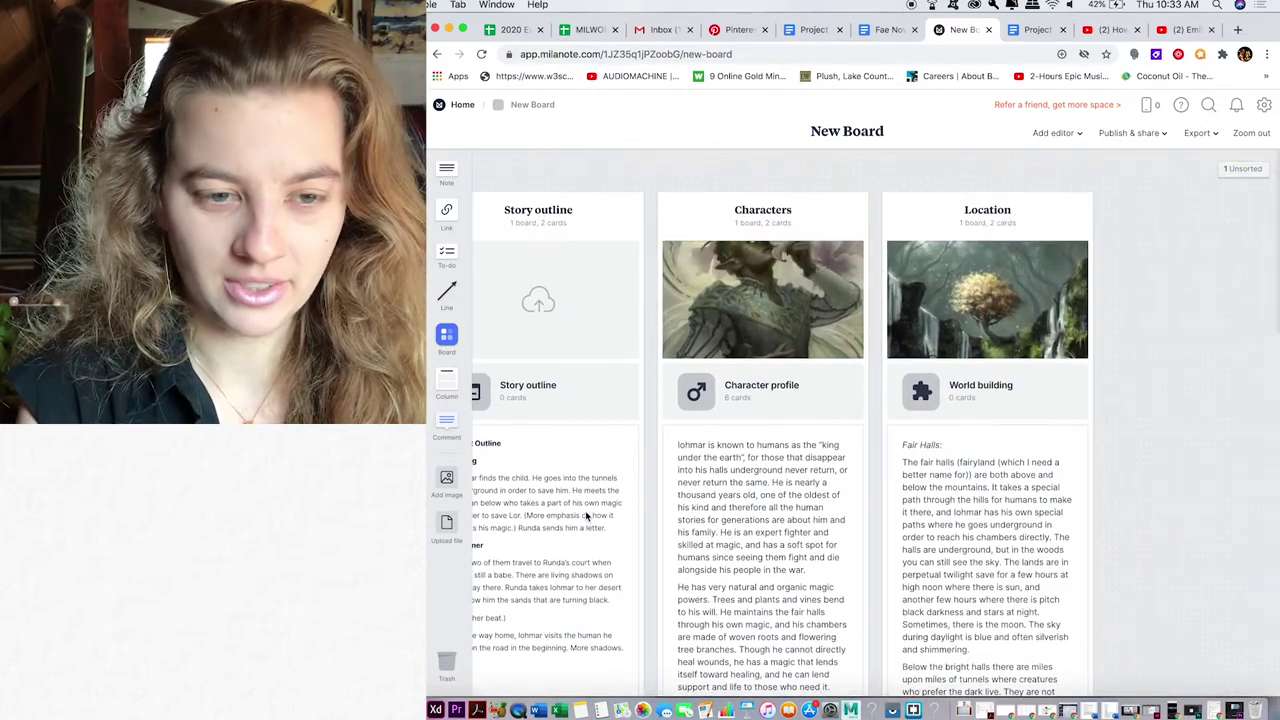
scroll(587, 516, left, 5)
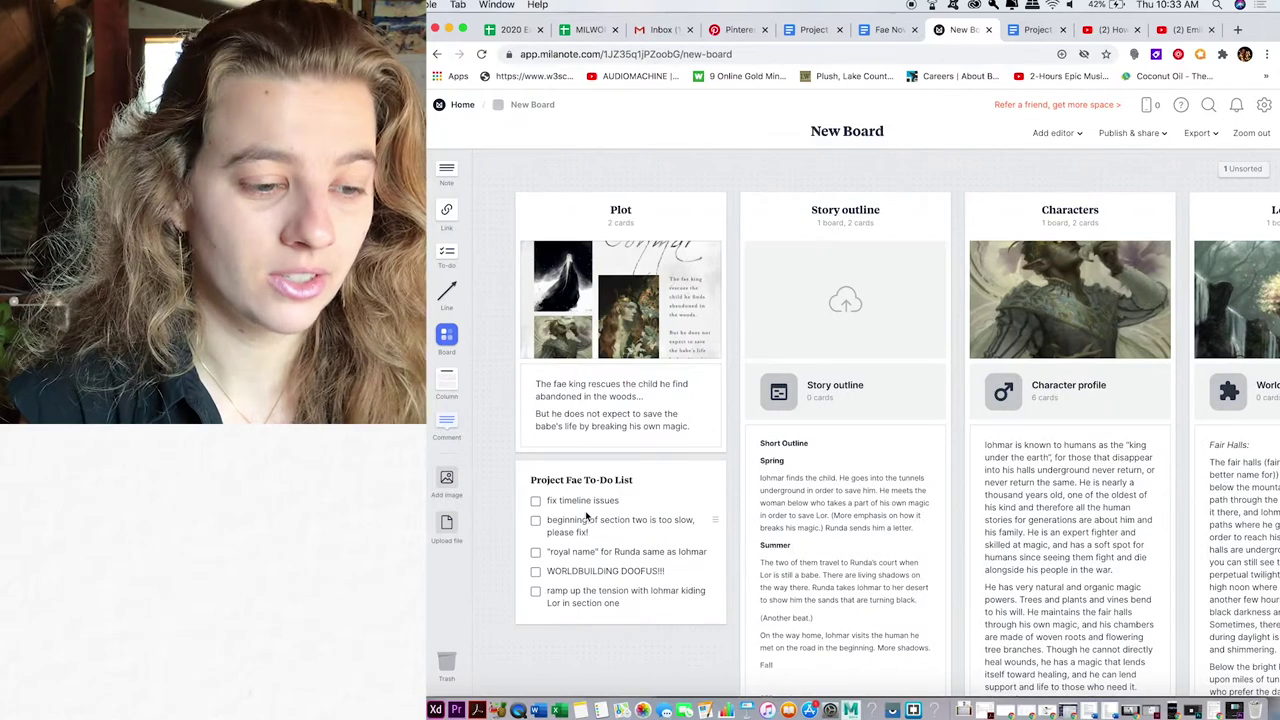
click(835, 388)
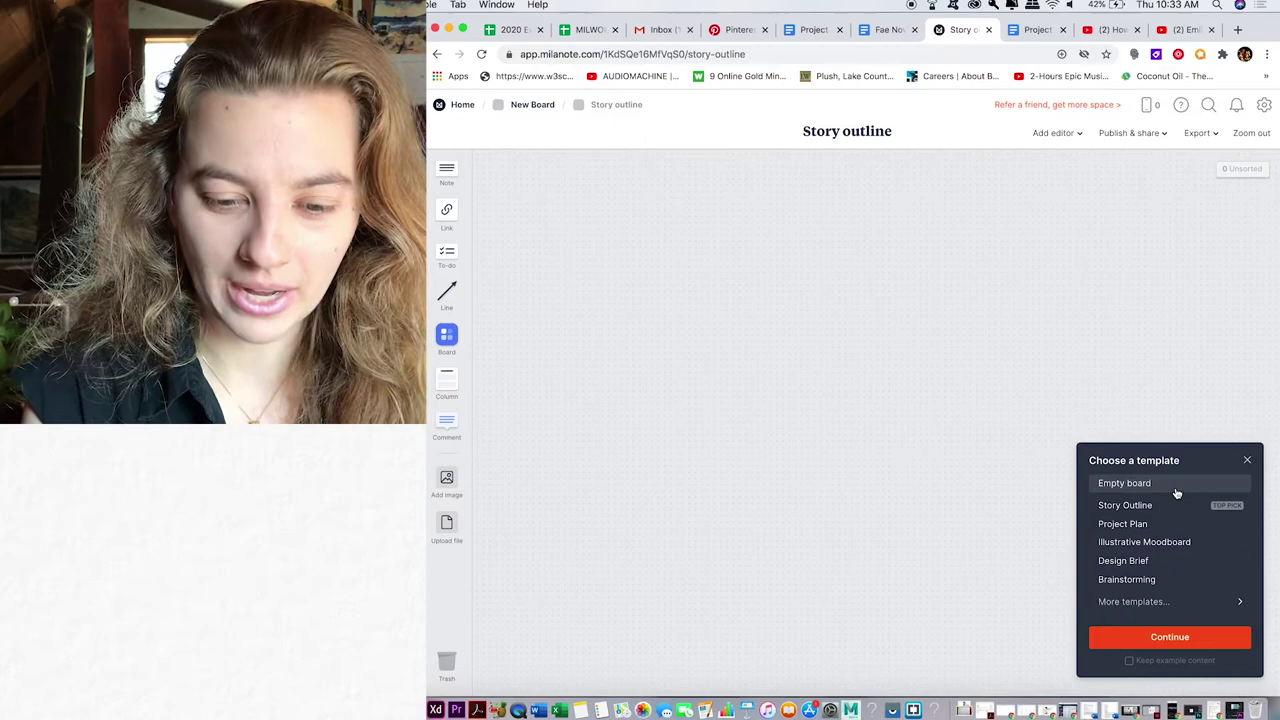
click(1143, 507)
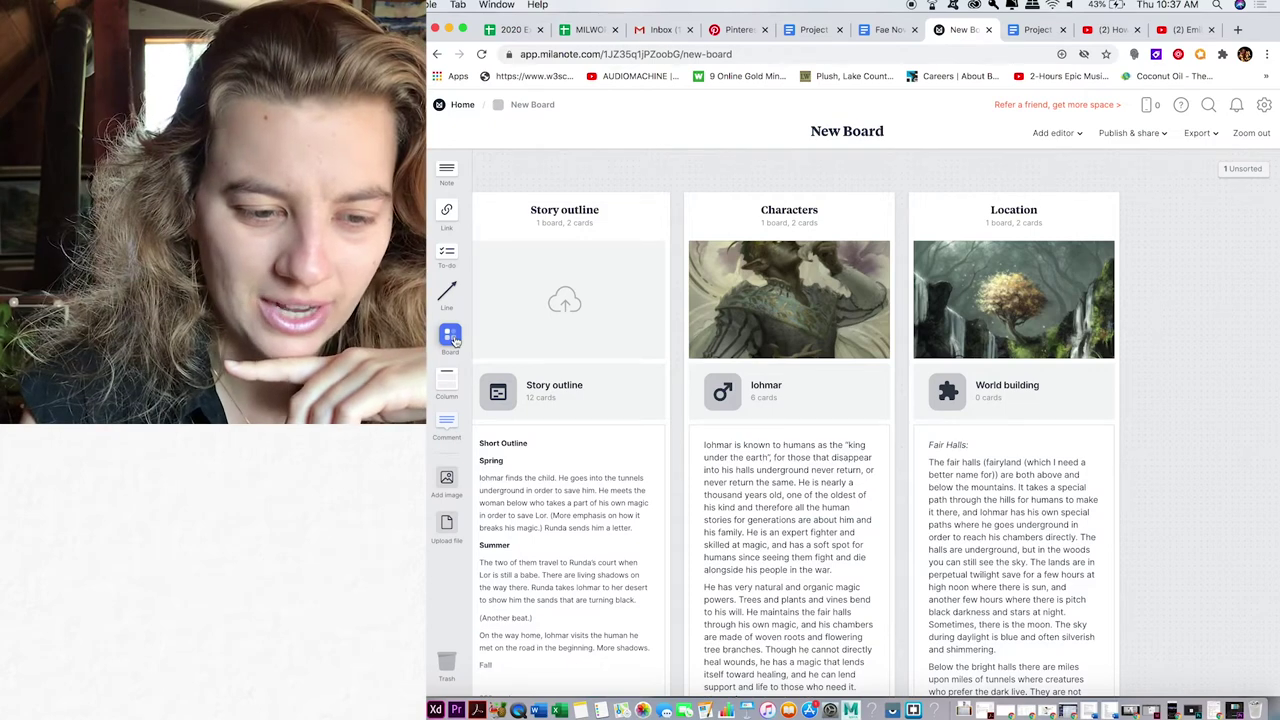
- Add a new board named Rúnda to the Characters column, directly below the Iohmar board
drag(453, 340, 874, 417)
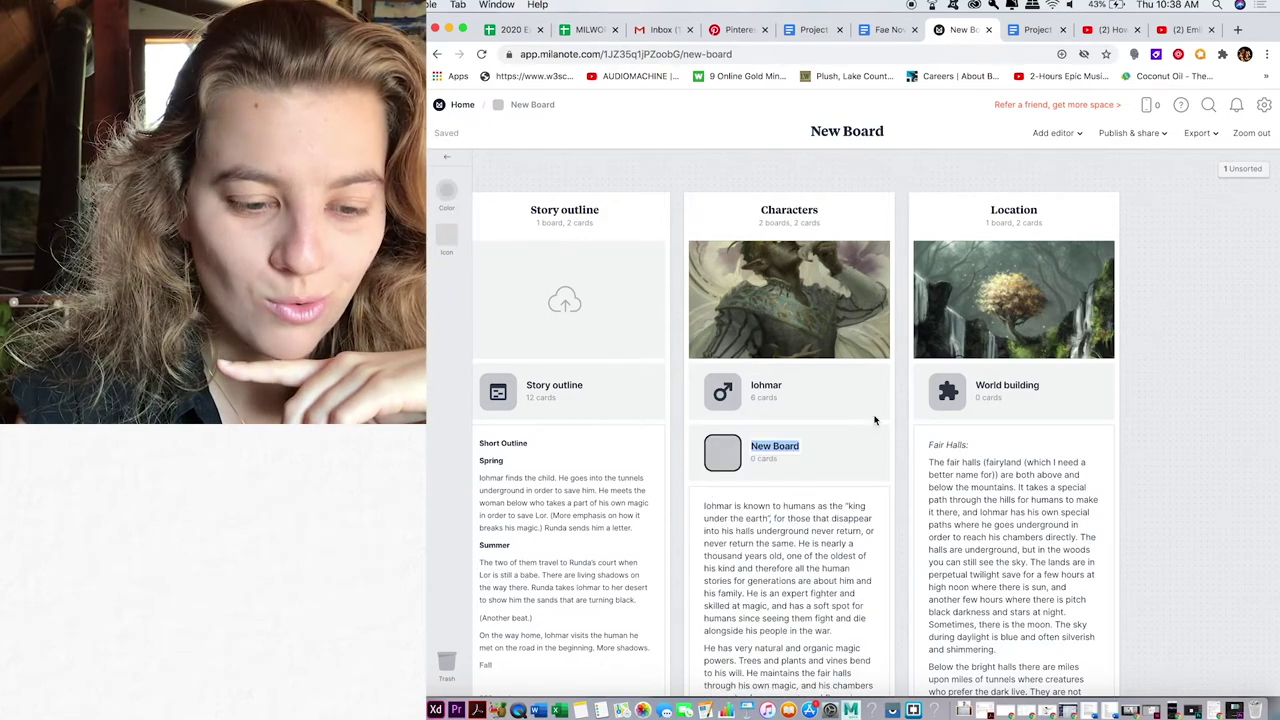
text(R)
text(unda)
key(Return)
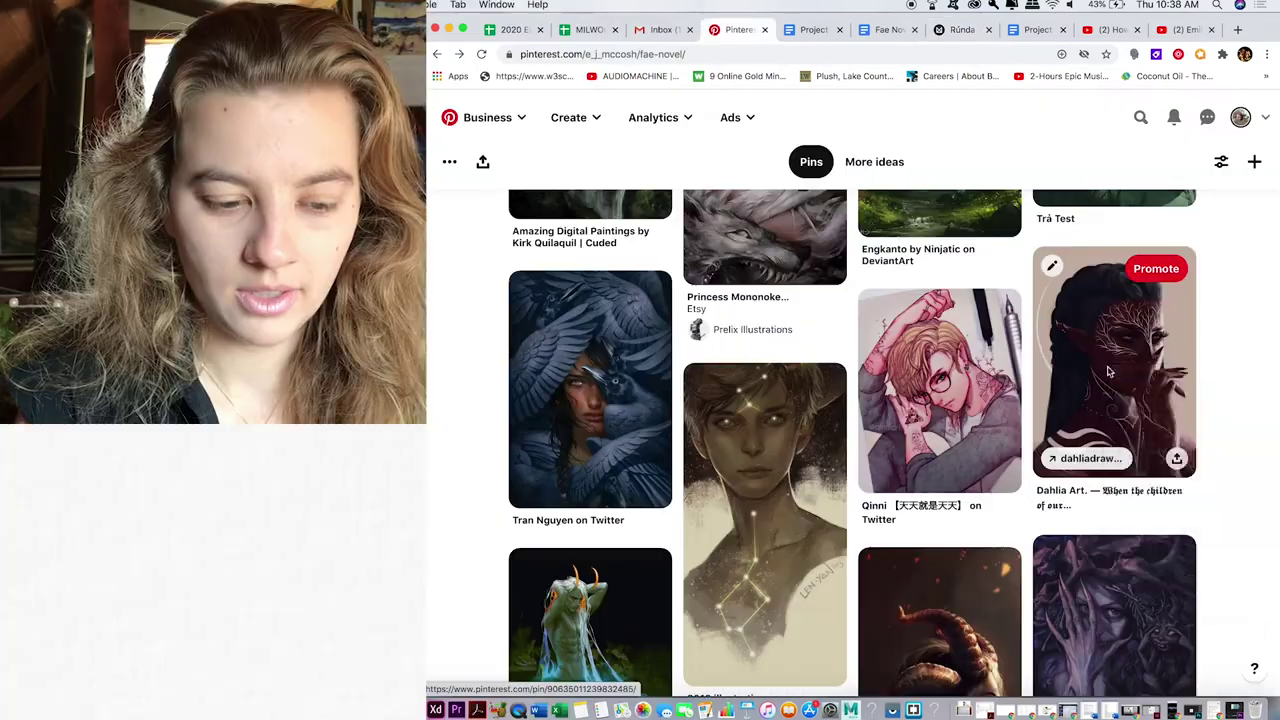
- Open the Dahlia Art image of the elf with facial markings from the fae-novel Pinterest board in its own tab
right_click(1108, 372)
click(1140, 477)
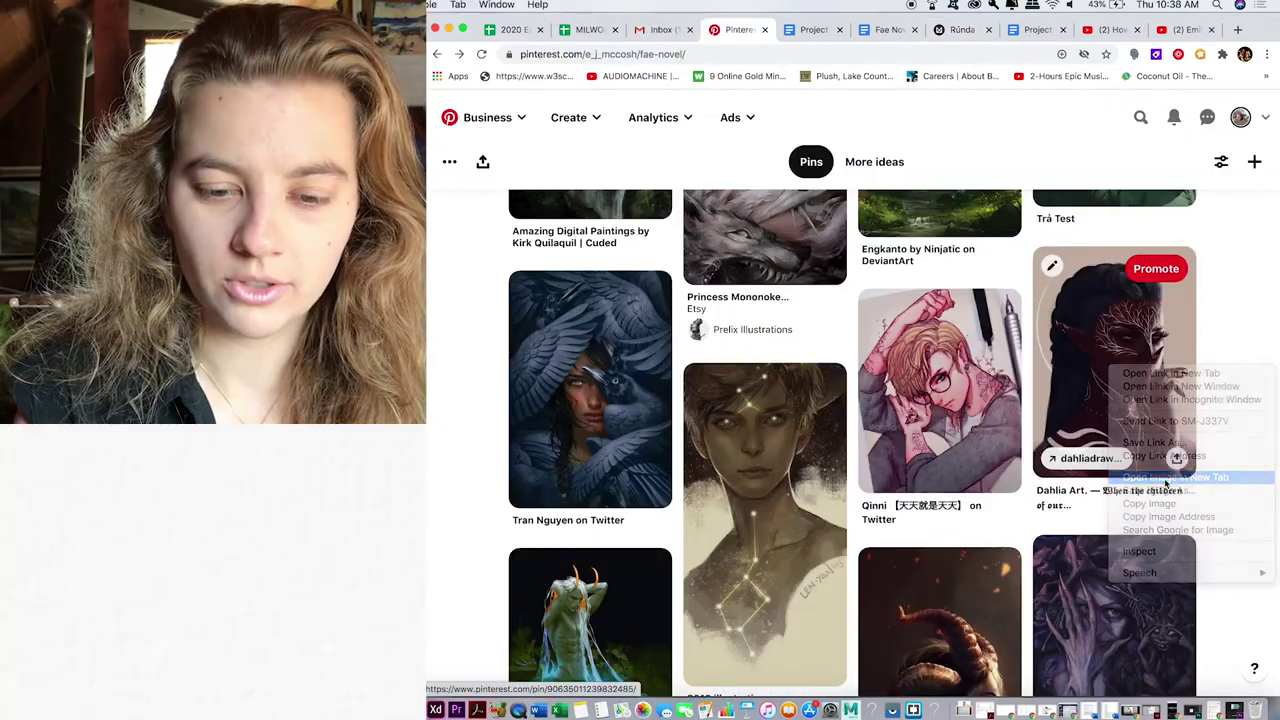
click(778, 29)
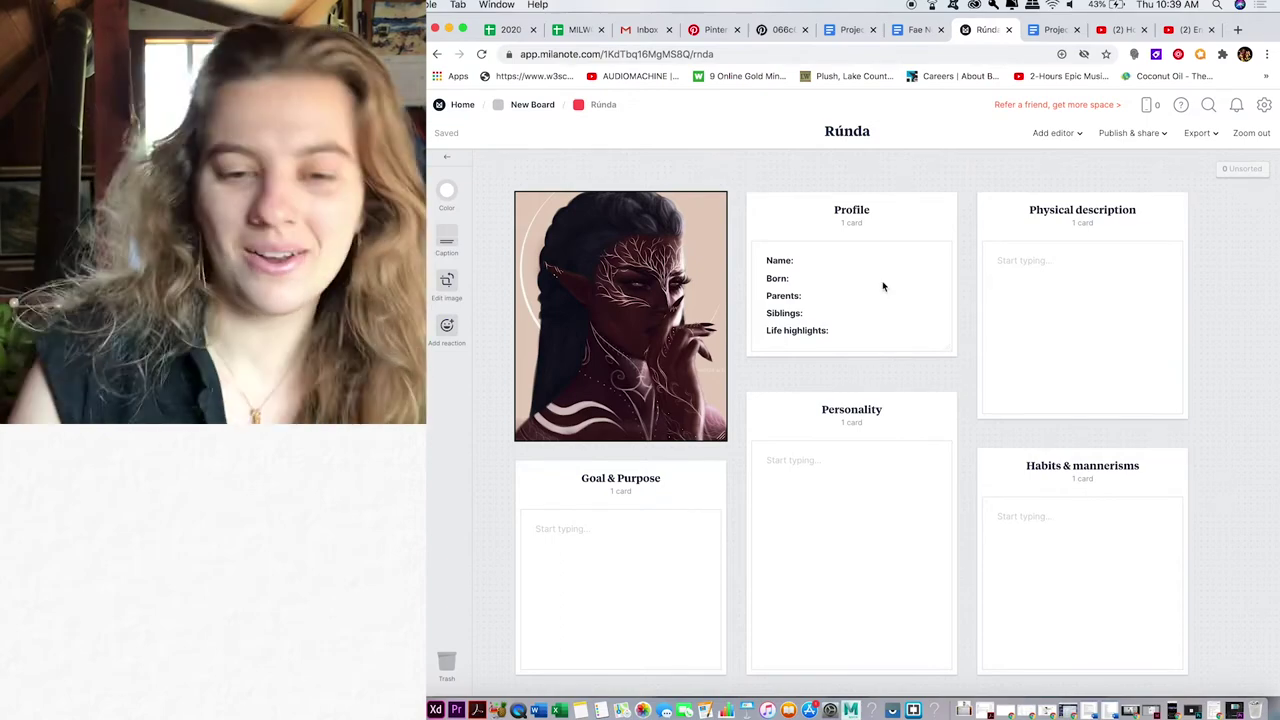
- Enter Rúnda as the name in the Profile card and look up her "She wants prosperity" paragraphs in the Project Fae Outline/Snippits document
click(860, 268)
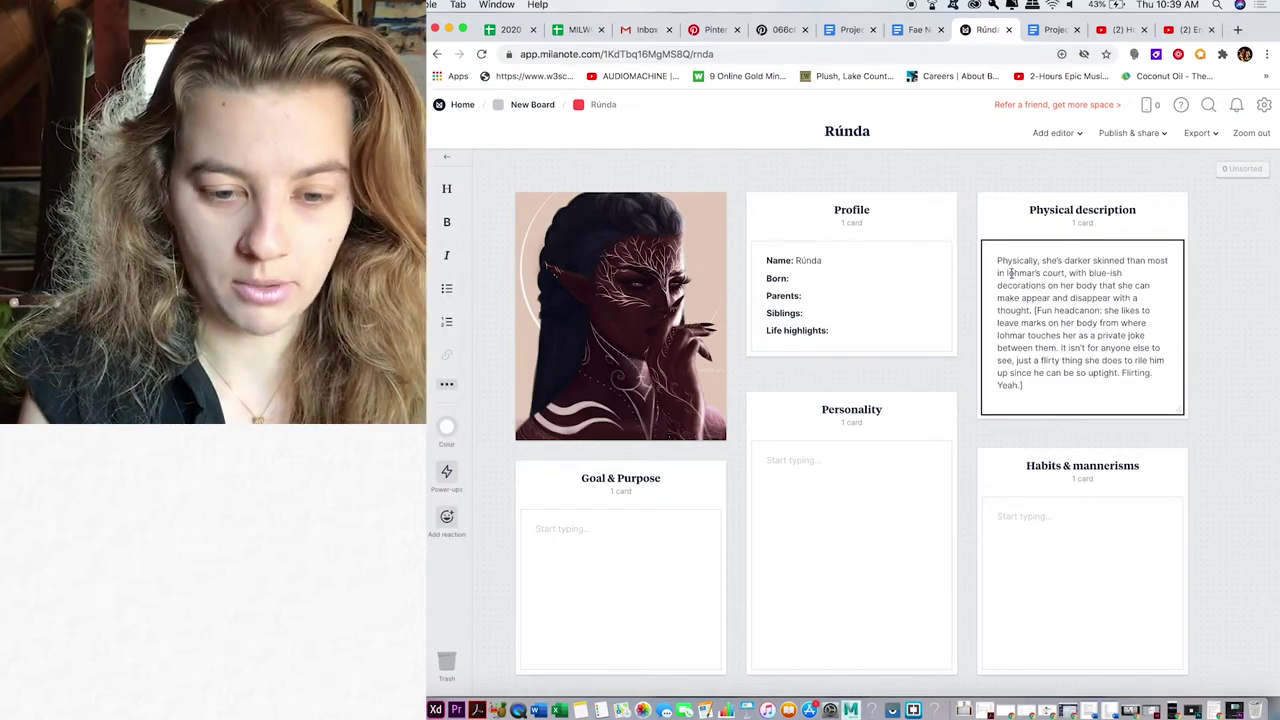
key(ctrl+shift+Tab)
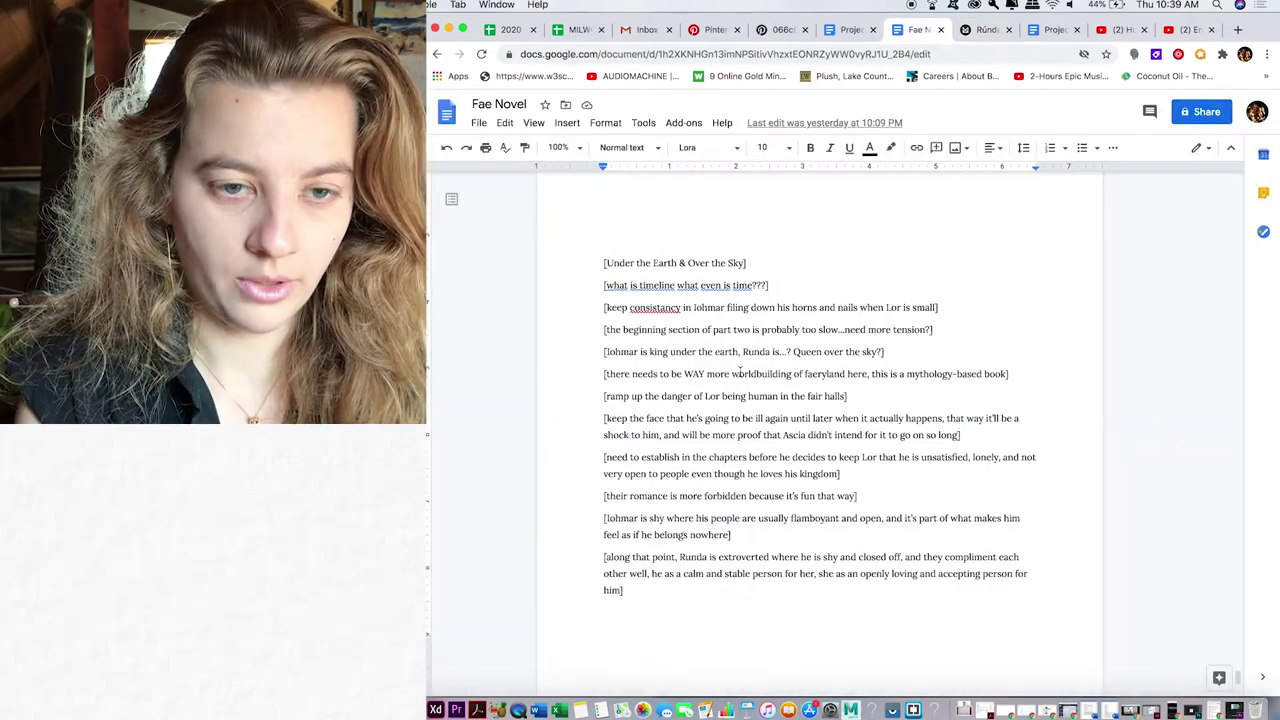
click(849, 31)
scroll(820, 400, down, 5)
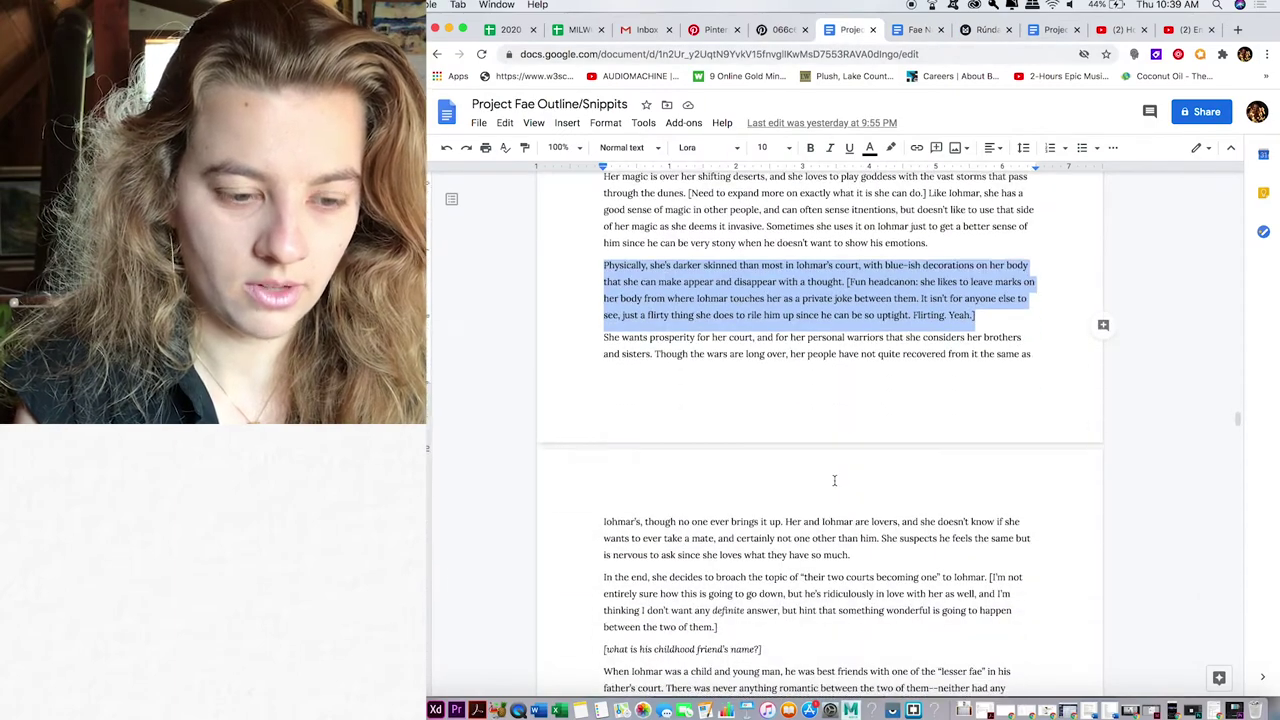
key(ctrl+Tab)
key(ctrl+Tab)
click(541, 247)
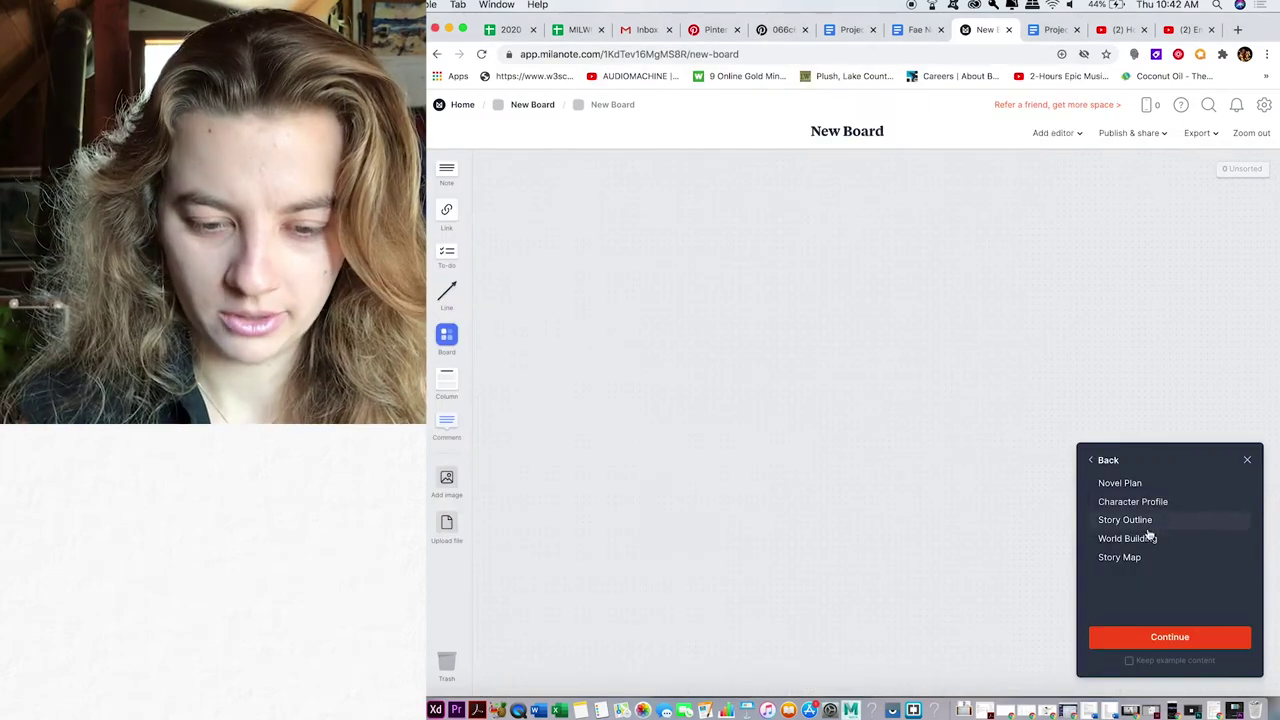
- Apply the Story Map template to the new empty board, keeping its example content
click(1148, 567)
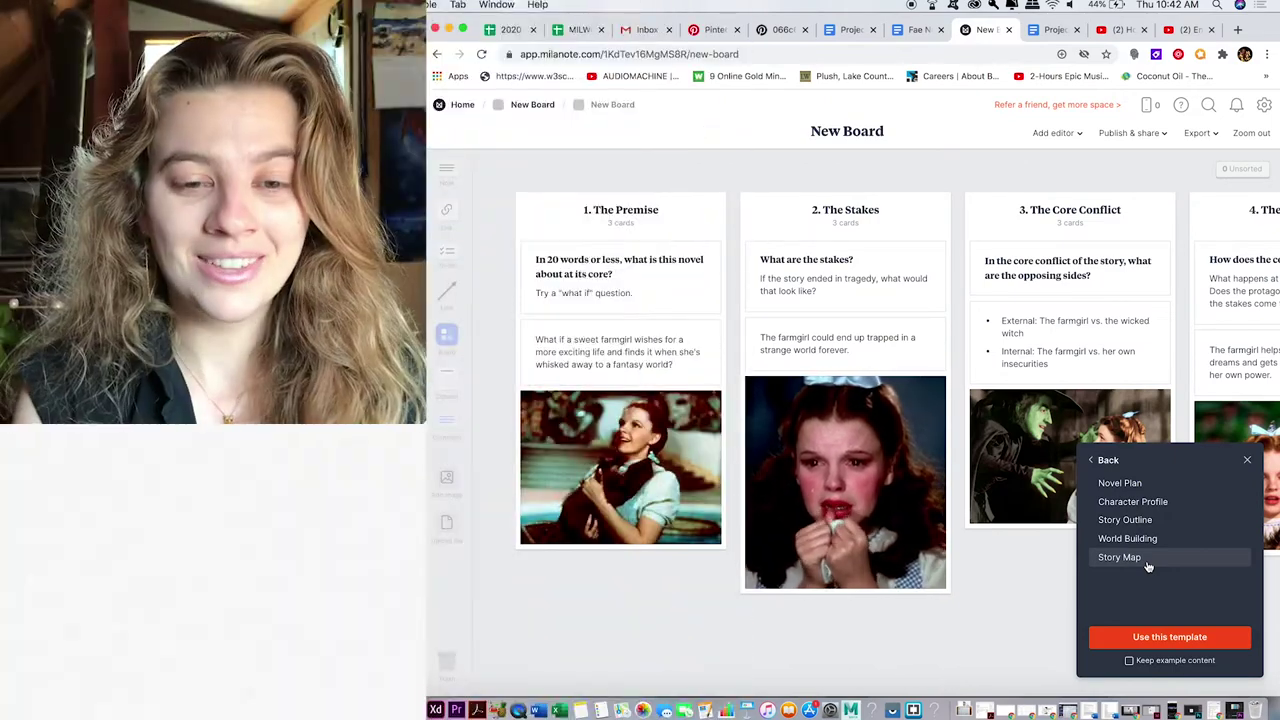
click(1130, 661)
click(1160, 645)
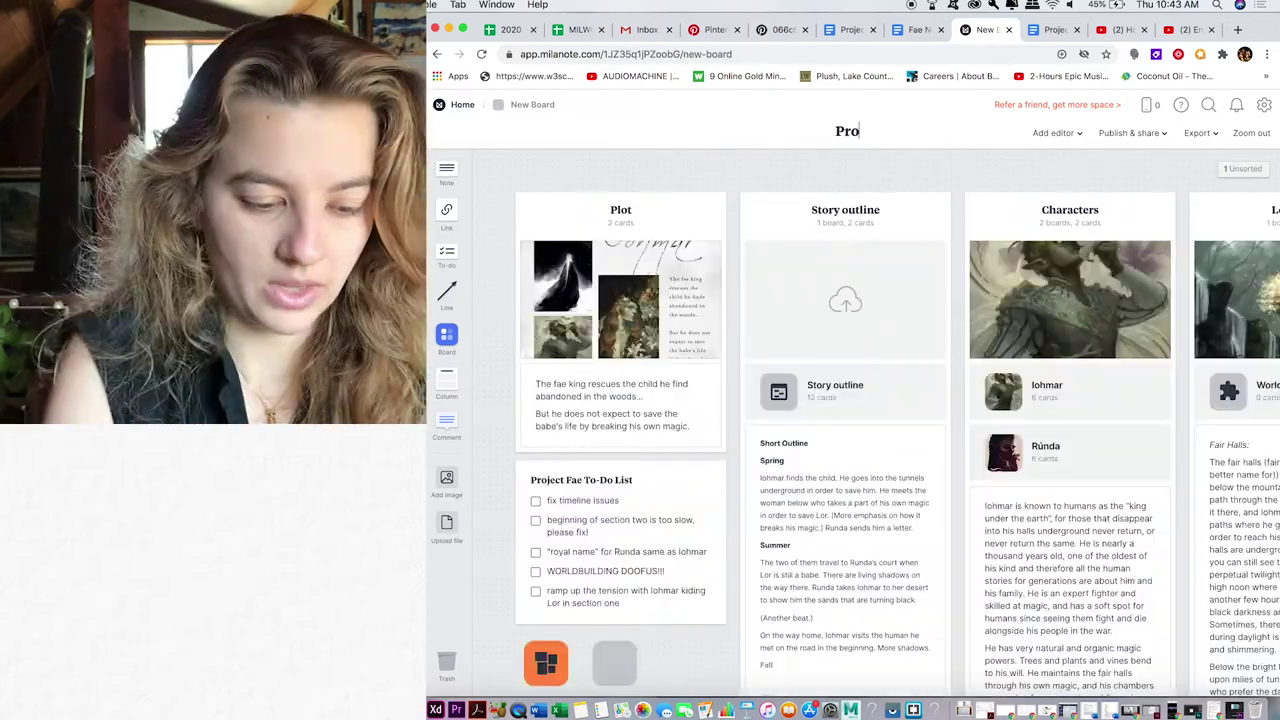
- Rename the main novel plan board as Project Fae
text(je)
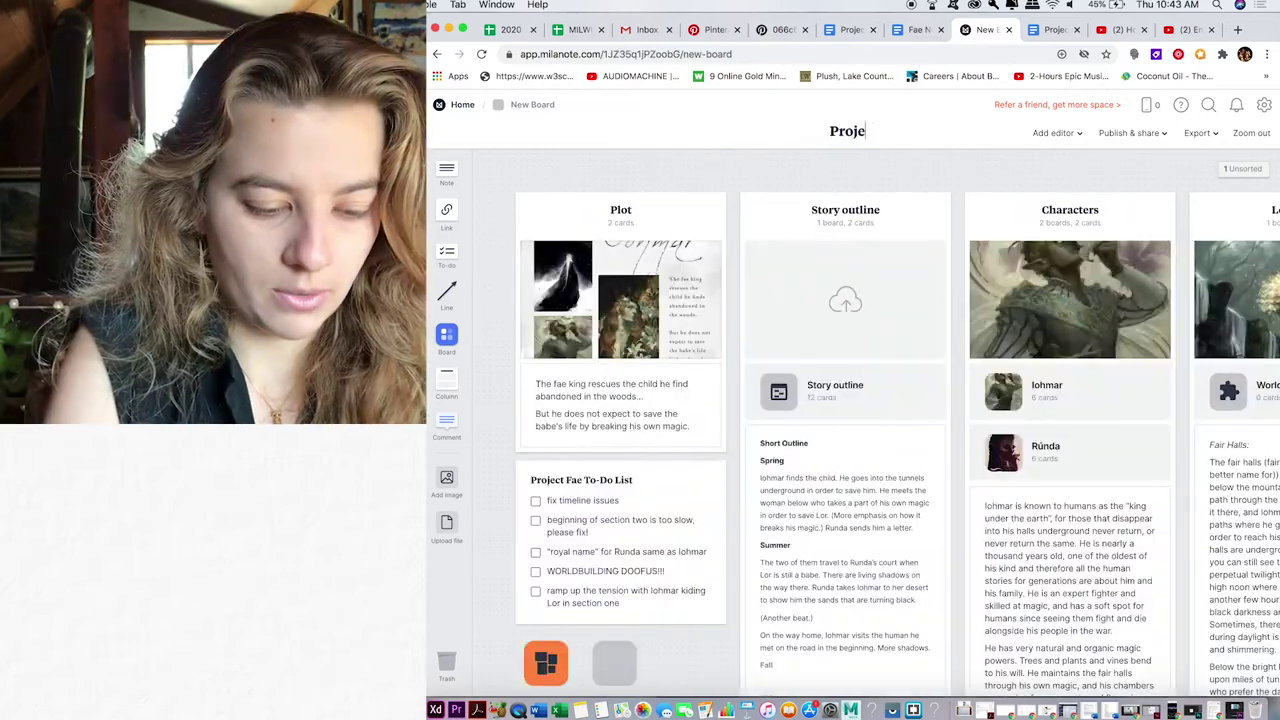
text(ct Fae)
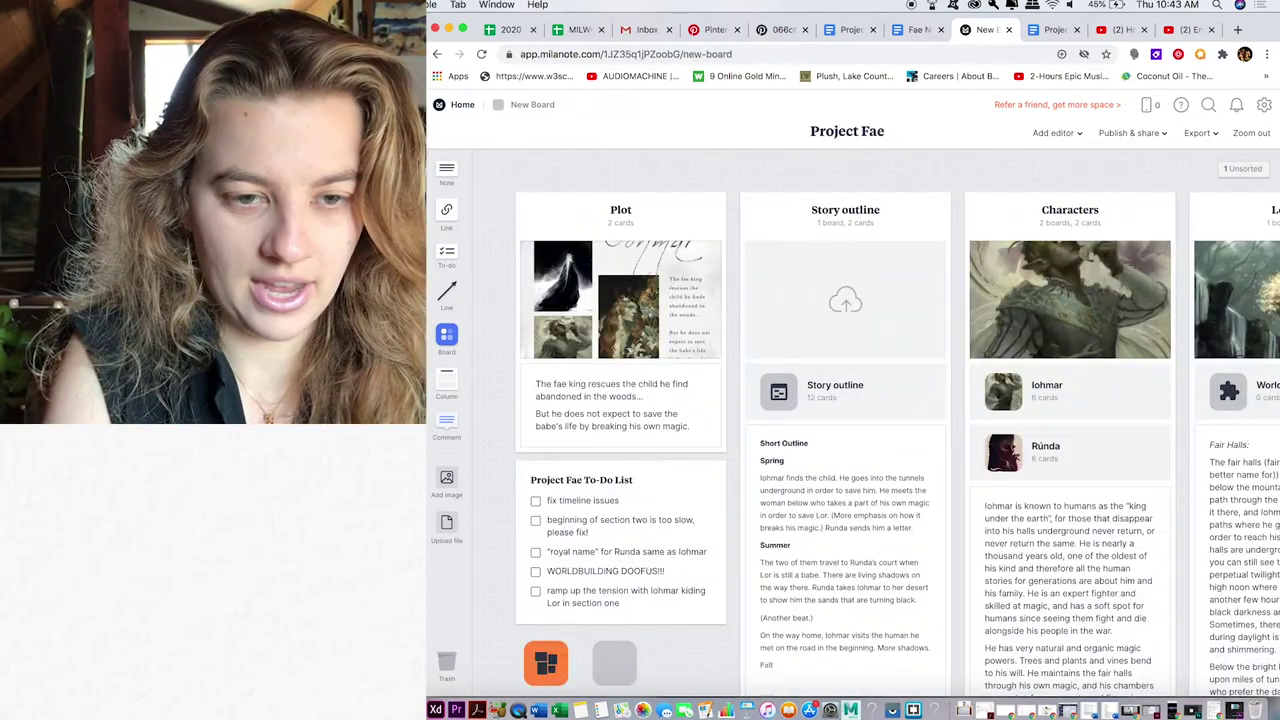
key(Return)
- Delete all of Iohmar's description text from the note card below the Rúnda board in the Characters column
scroll(784, 313, down, 3)
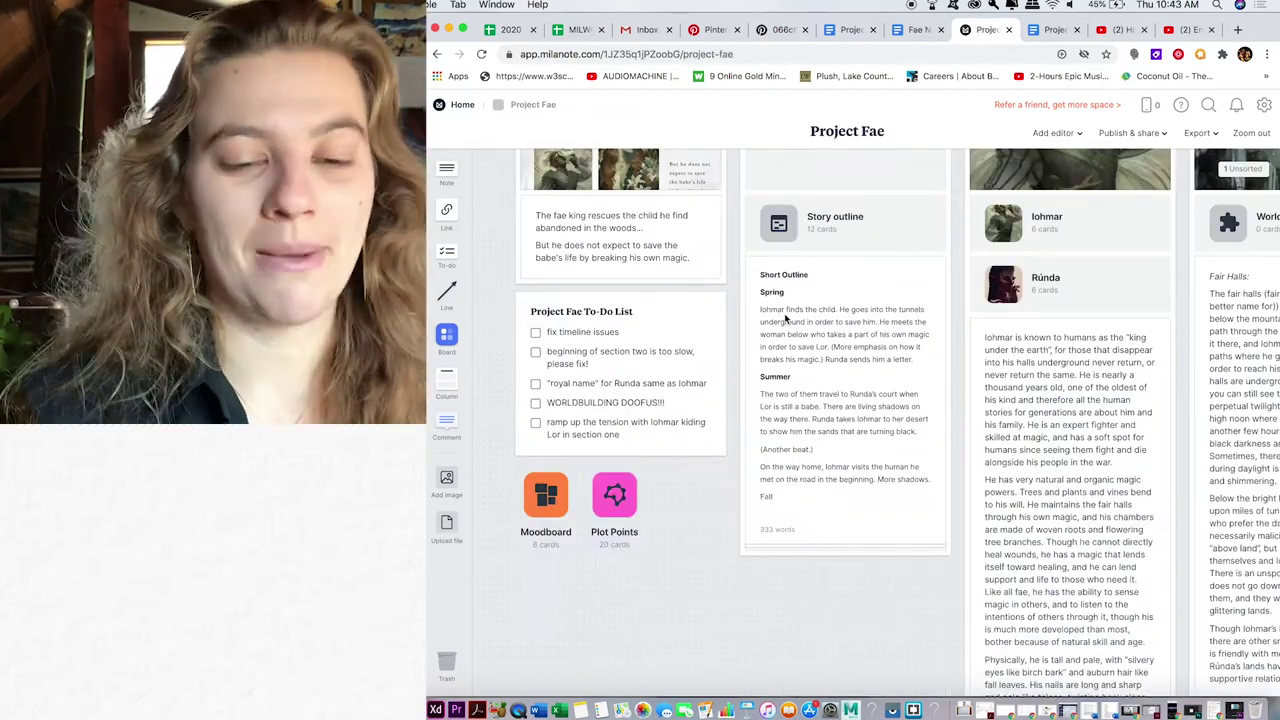
scroll(784, 313, right, 5)
scroll(784, 313, up, 3)
scroll(784, 313, left, 5)
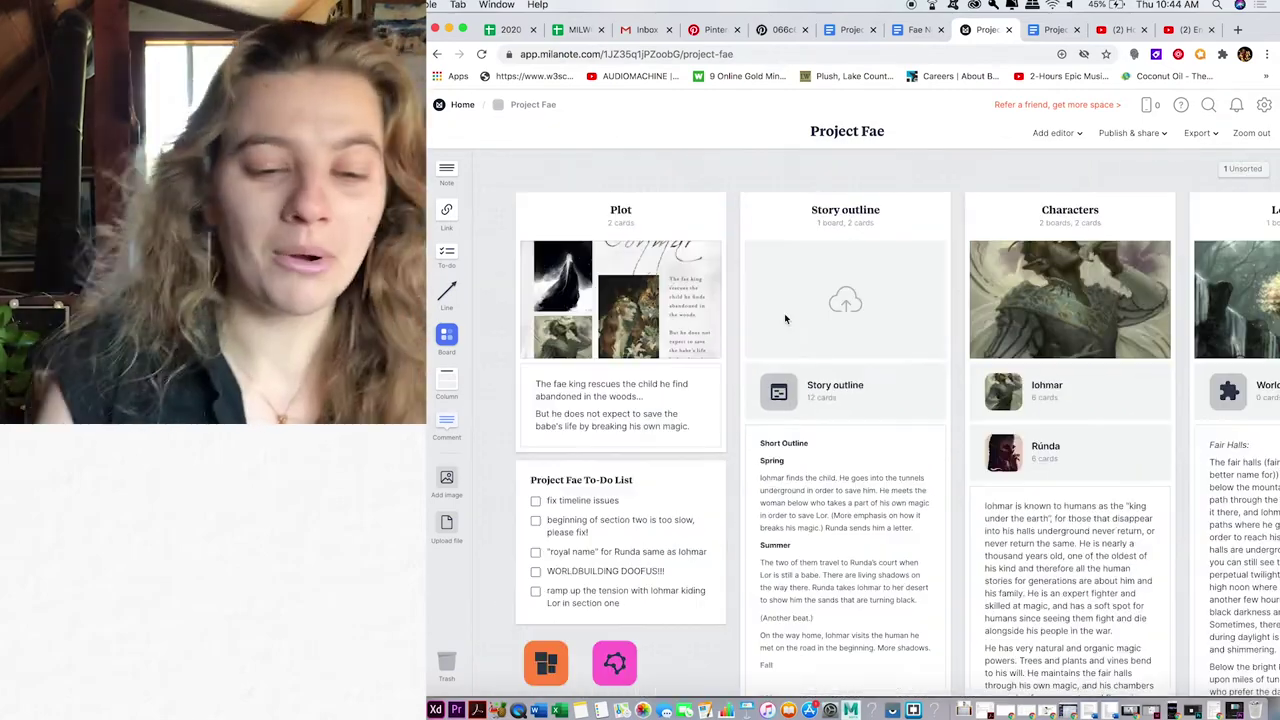
scroll(784, 313, right, 3)
scroll(784, 313, down, 10)
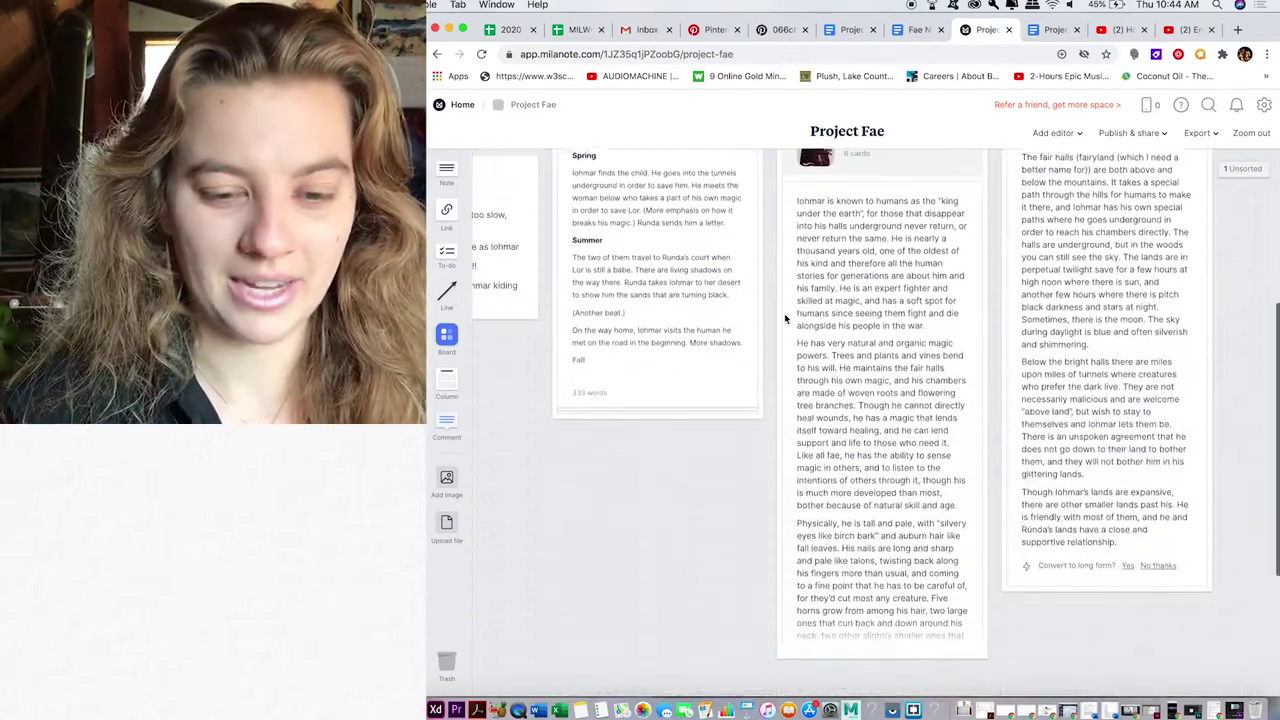
click(900, 378)
scroll(900, 378, down, 3)
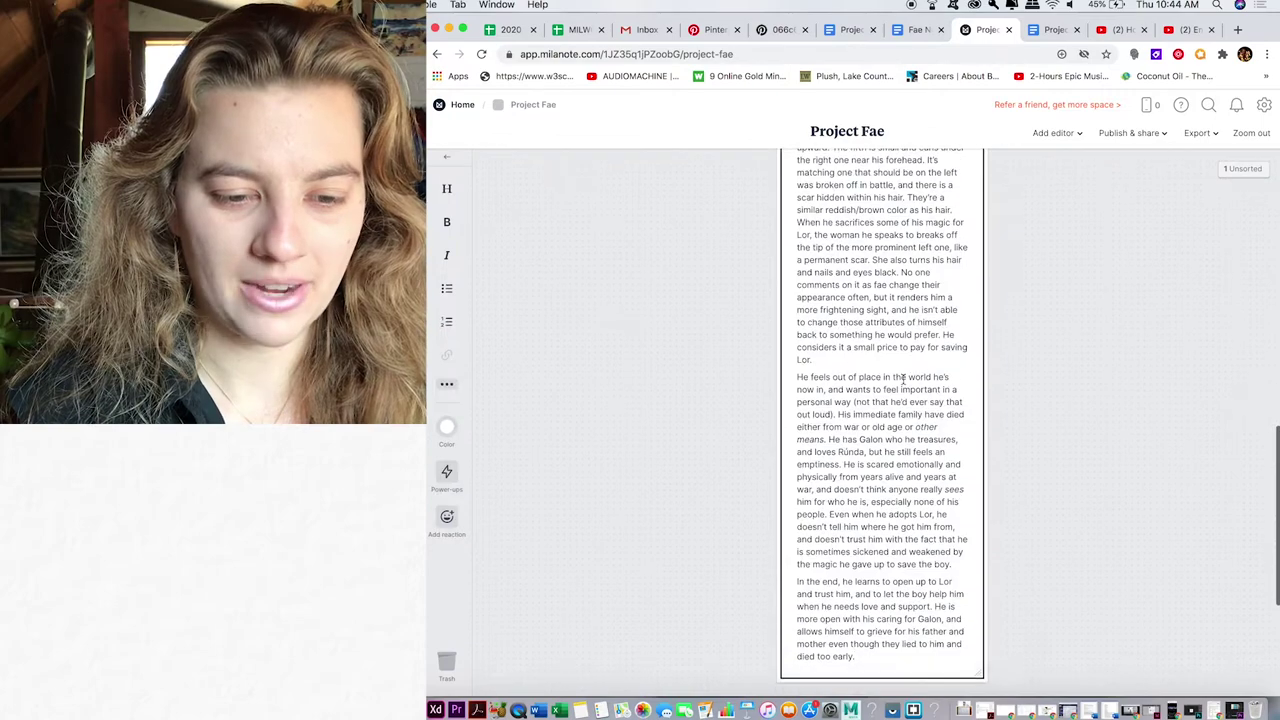
key(super+a)
key(BackSpace)
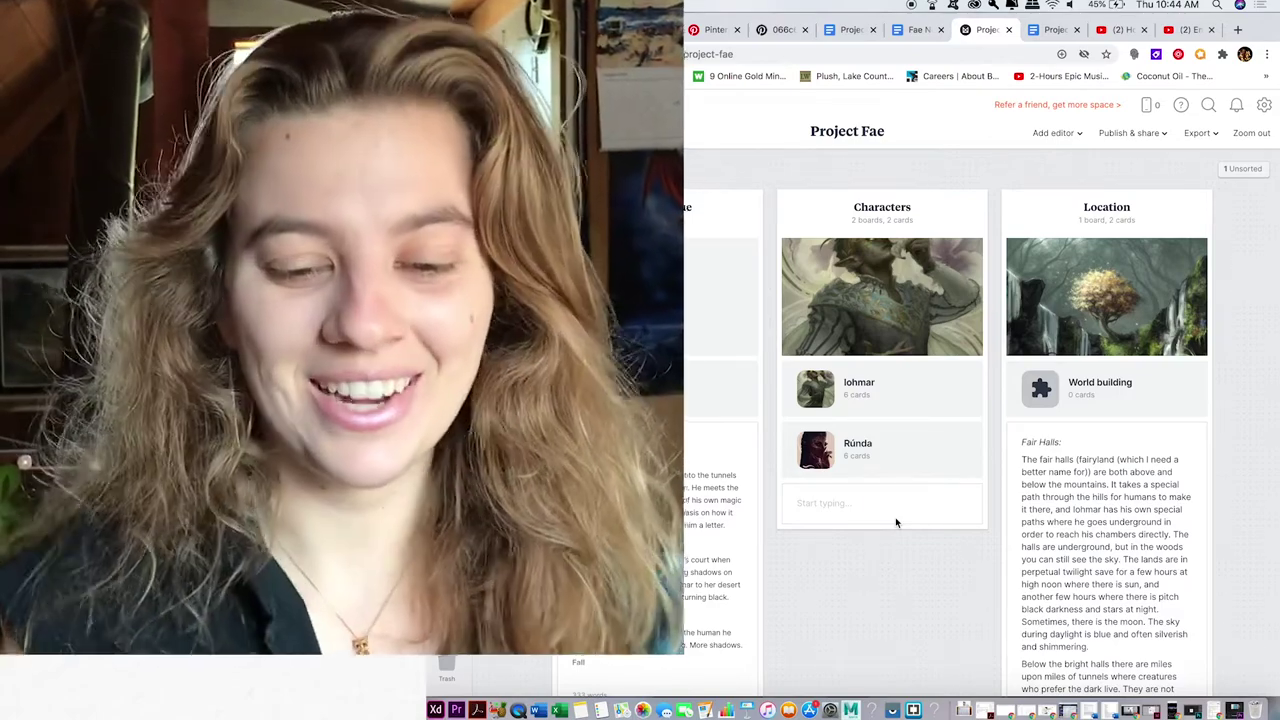
scroll(841, 433, left, 4)
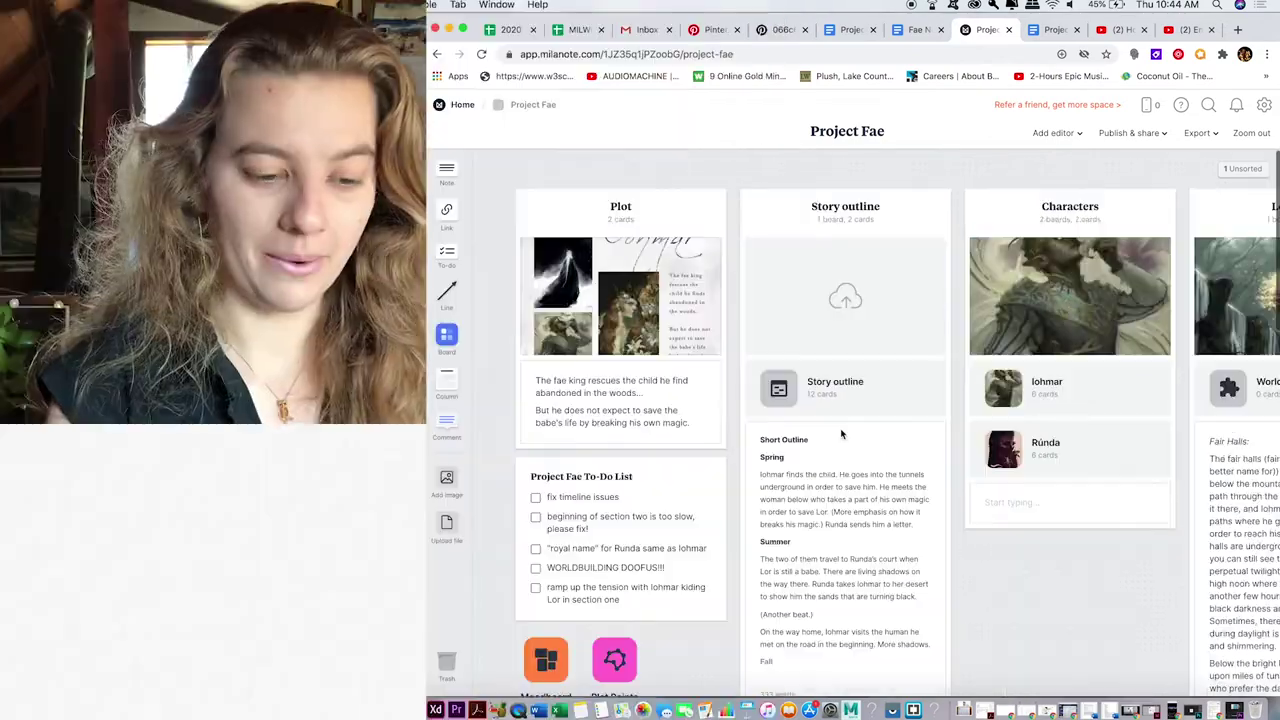